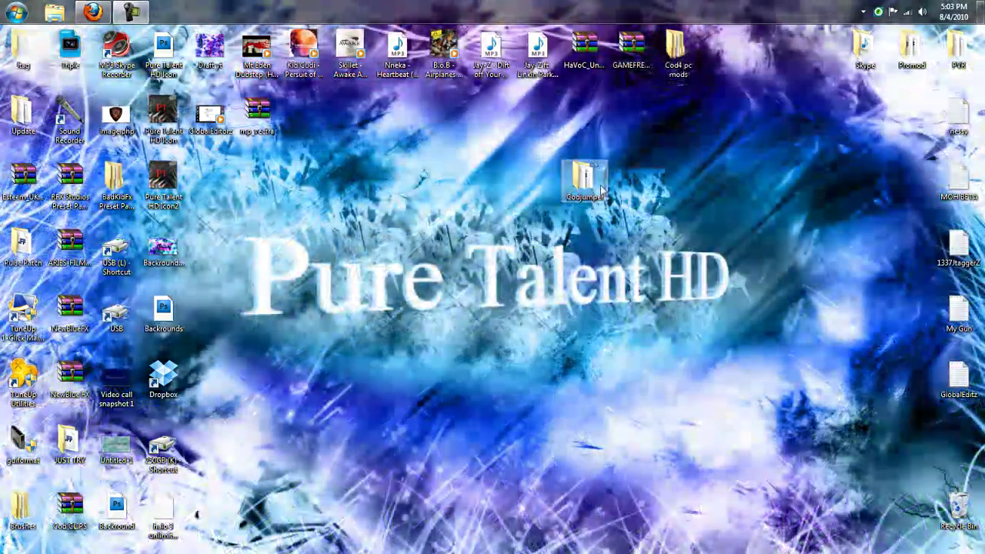
Place the Codjumper folder beside the mp vectra archive, check its contents, and return to the CoDJumper mods page.
left_click_drag(603, 190, 535, 153)
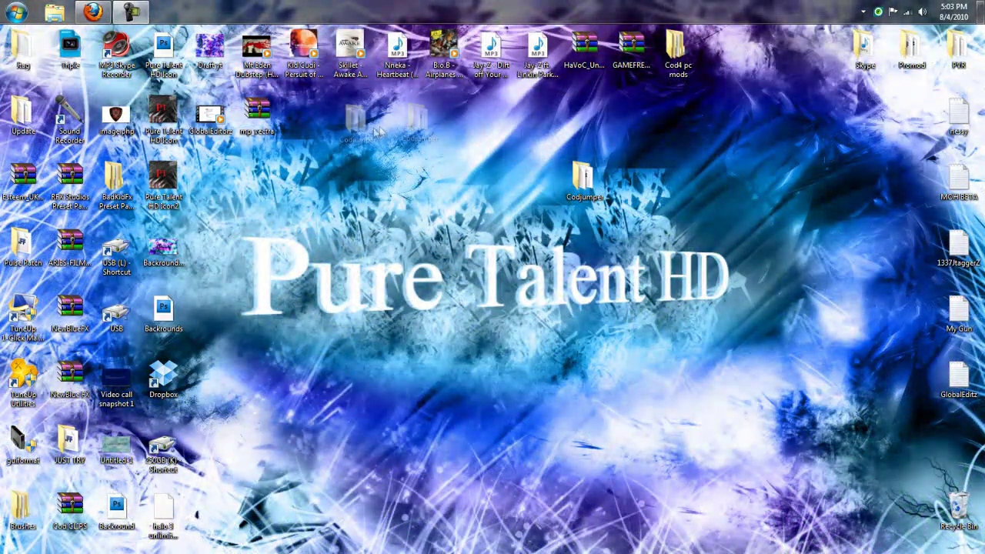
left_click_drag(377, 133, 347, 129)
double_click(348, 123)
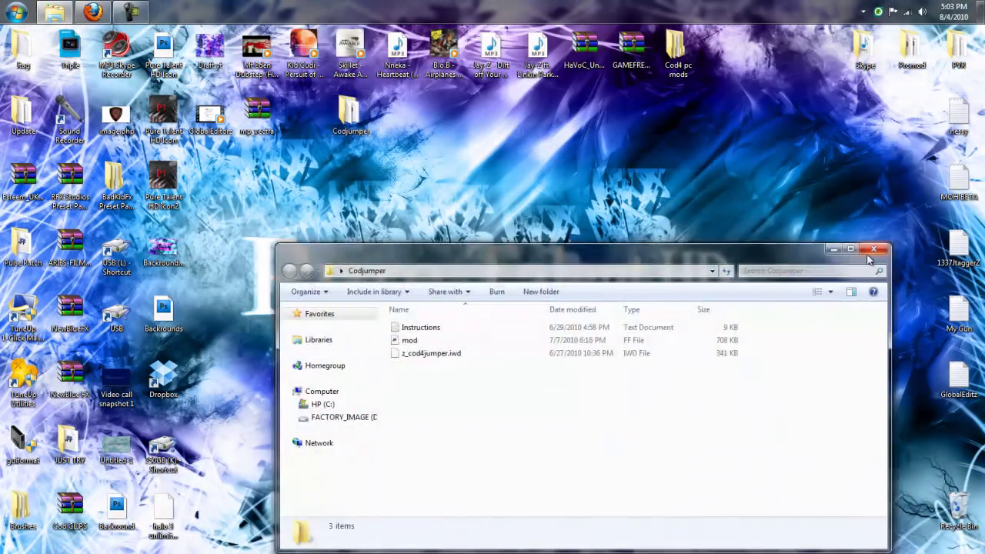
left_click(54, 11)
left_click(107, 13)
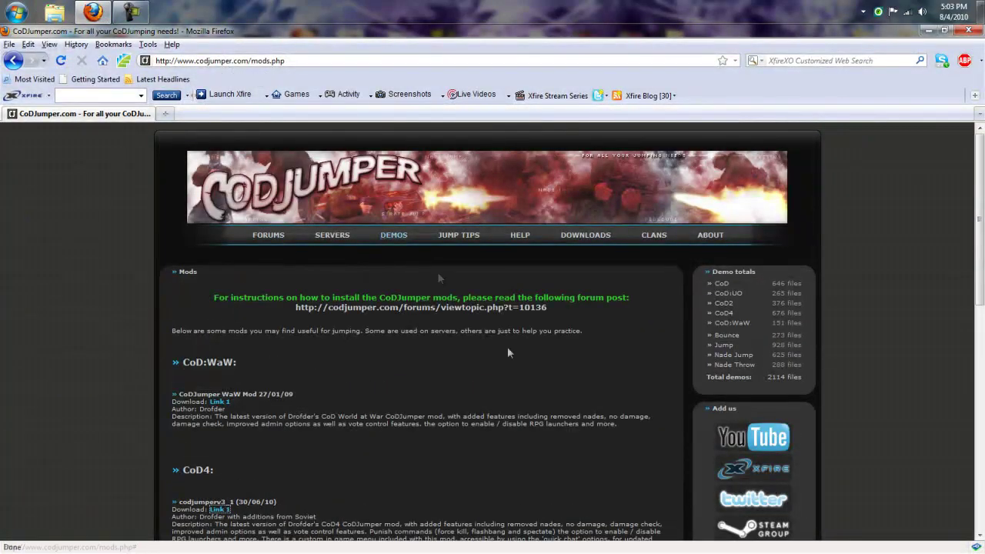
Check the CoD4 mod entry under the CoDJumper site's Downloads, then minimize Firefox.
left_click(585, 237)
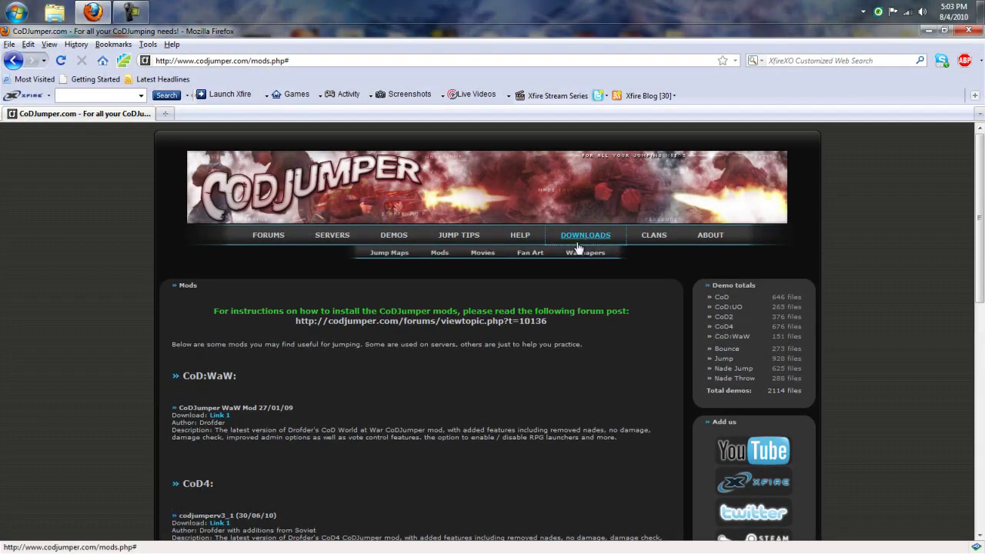
scroll(444, 258, "down", 3)
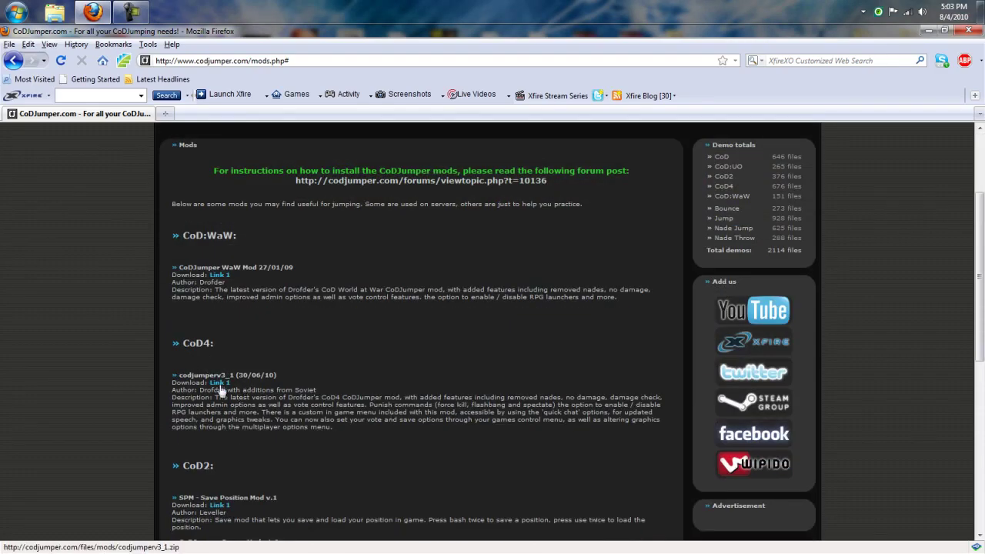
left_click(927, 30)
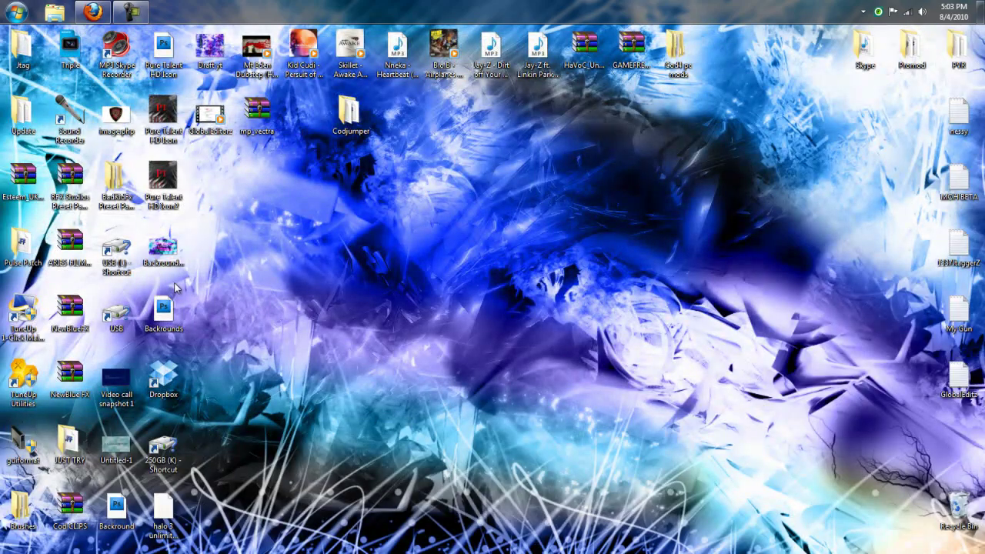
Copy mod and z_cod4jumper.iwd from the Codjumper folder, close it, and open Computer.
left_click_drag(349, 110, 377, 228)
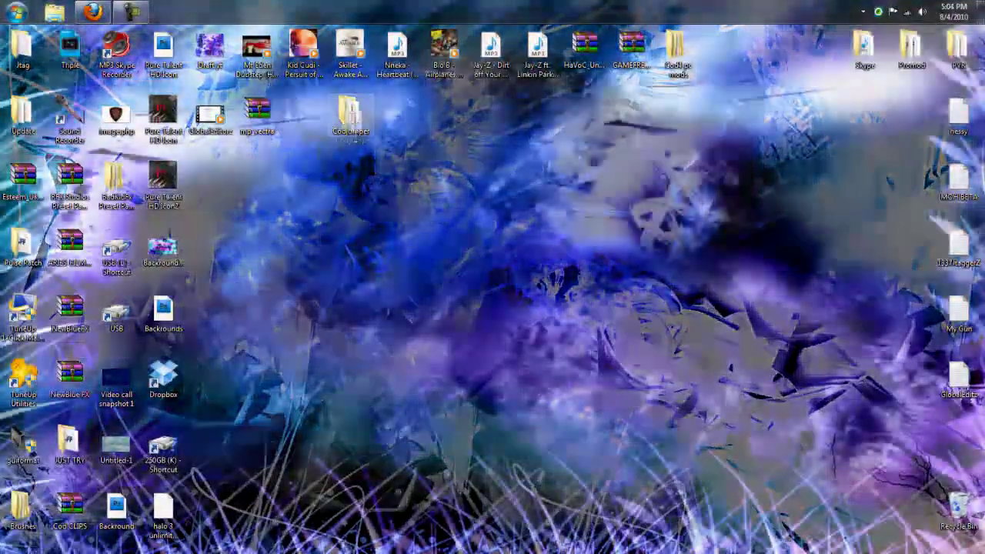
double_click(379, 231)
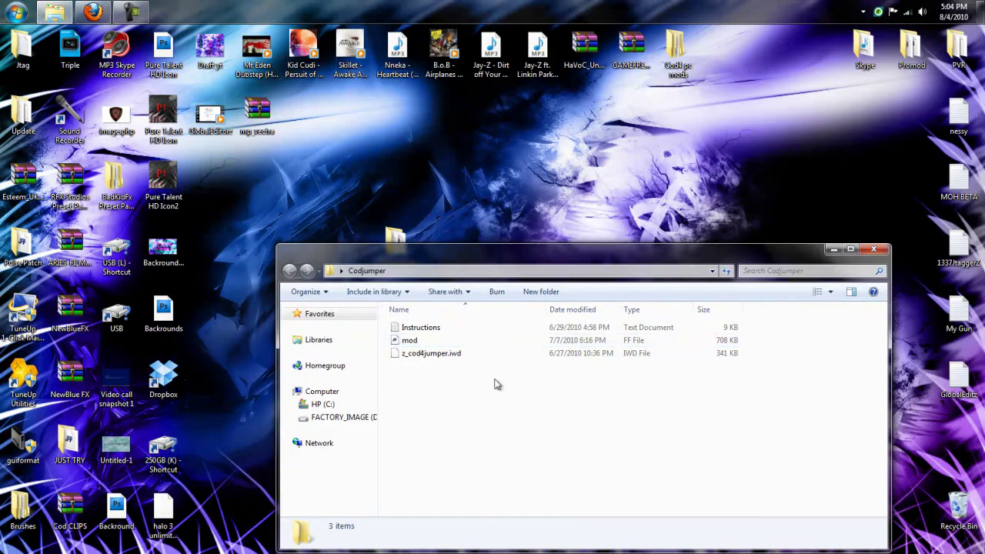
left_click_drag(496, 384, 504, 340)
right_click(504, 343)
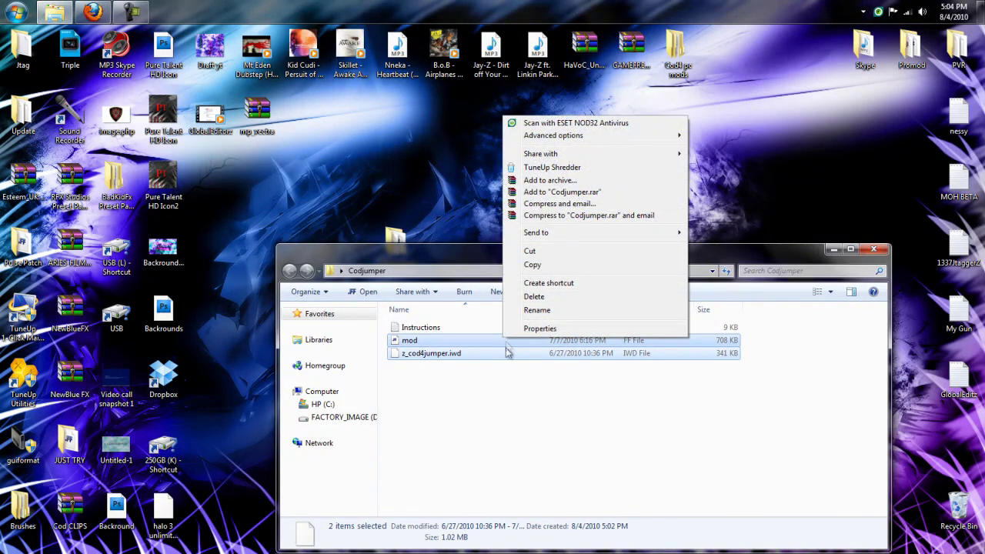
left_click(552, 265)
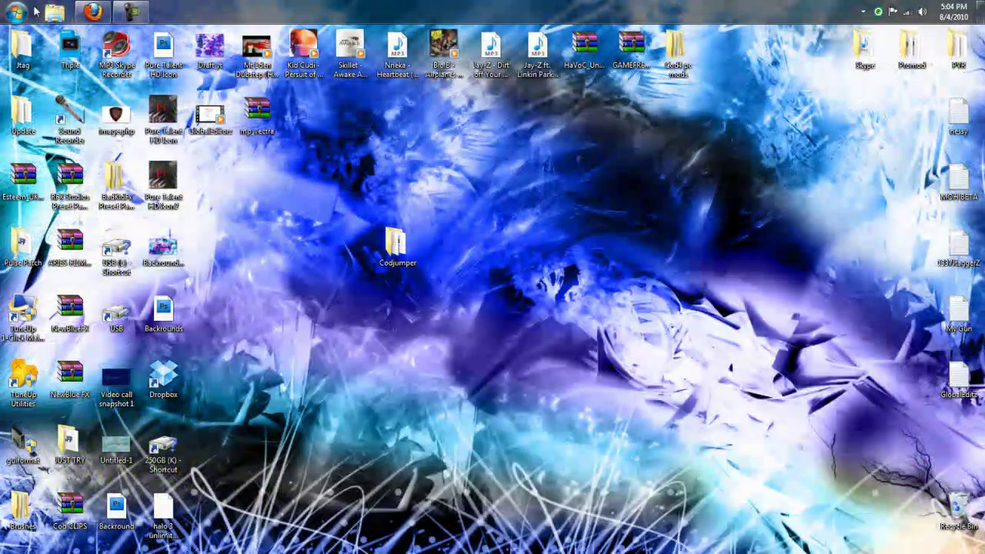
left_click(15, 11)
left_click(188, 192)
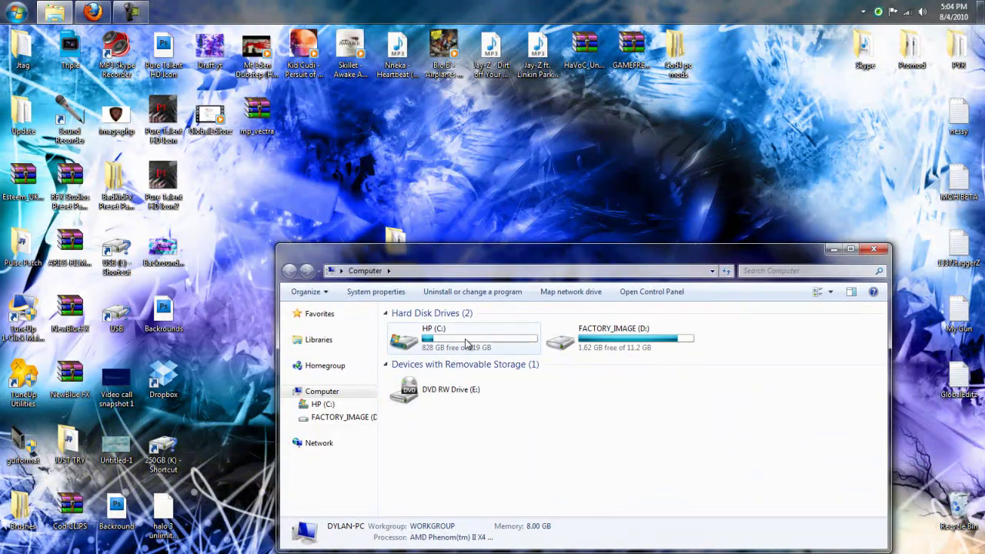
In C:\Program Files (x86)\Activision\Call of Duty 4 - Modern Warfare\Mods, create a CodJumperYT folder.
double_click(468, 341)
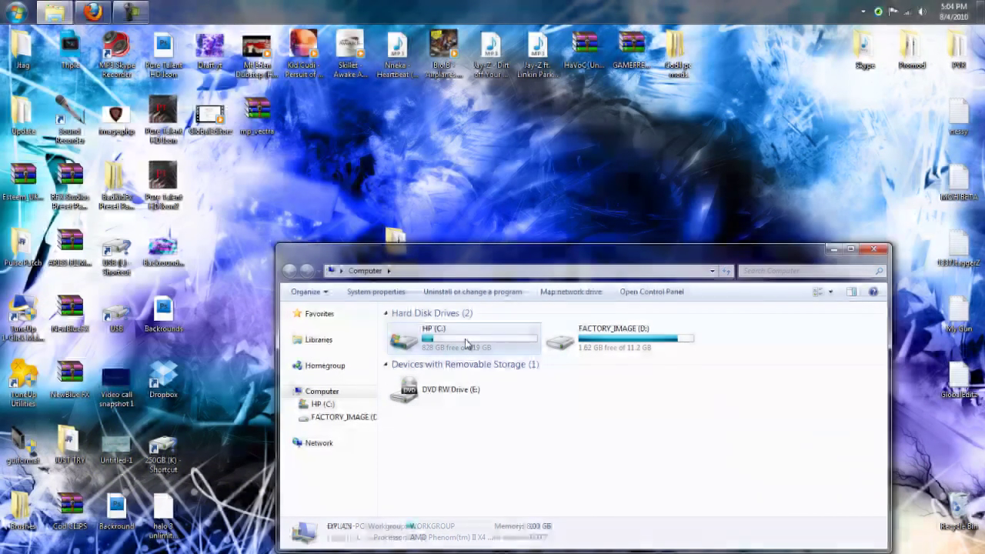
double_click(459, 353)
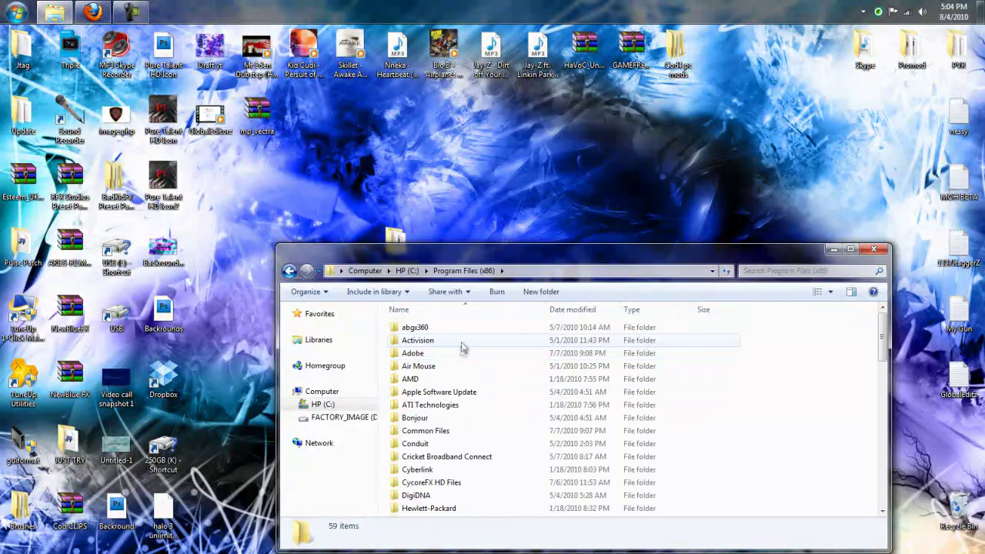
double_click(459, 343)
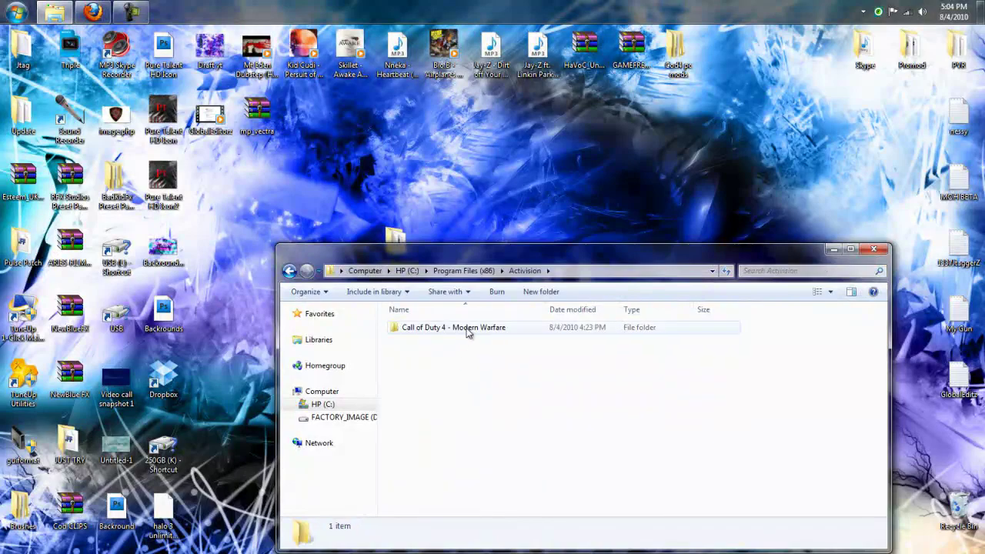
double_click(466, 331)
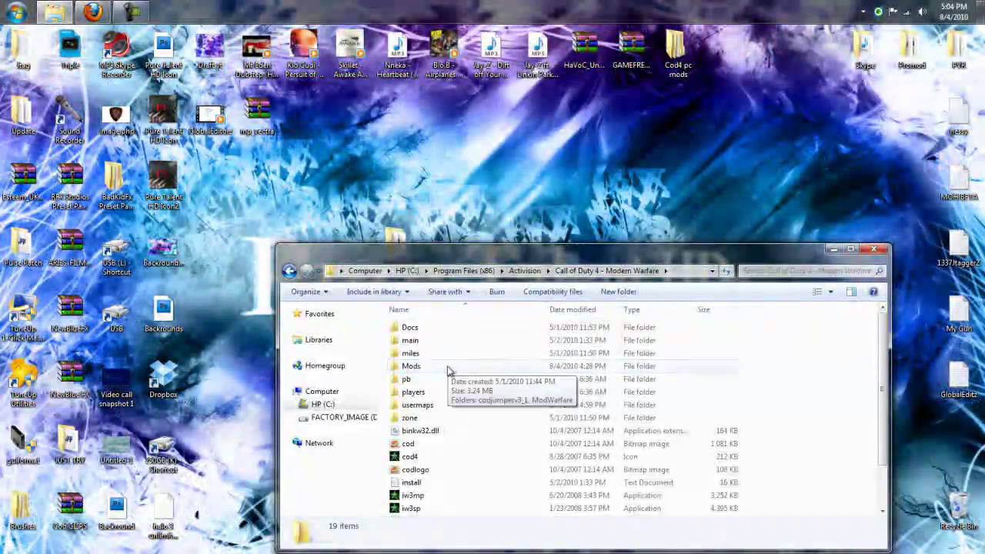
double_click(448, 366)
type("CodJumperYT")
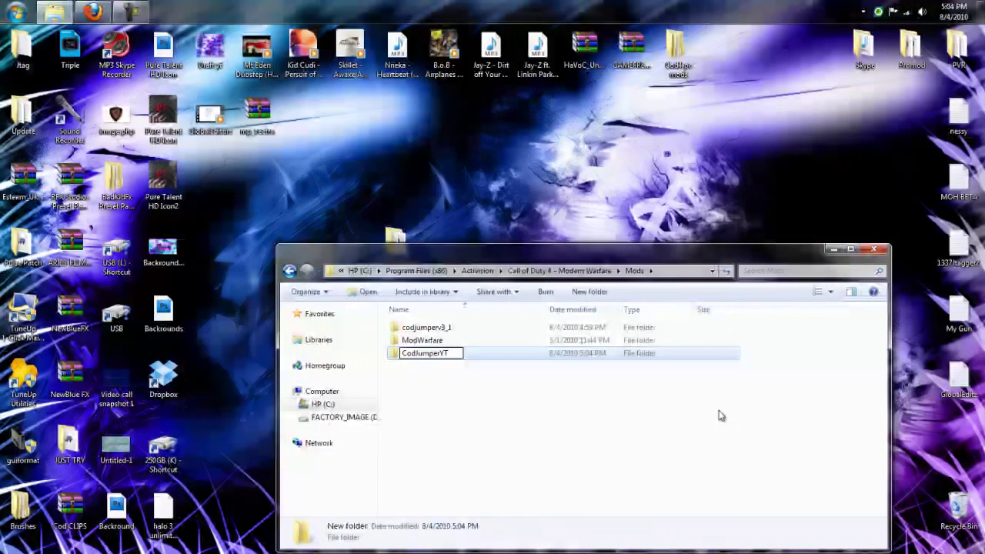
left_click(675, 398)
Paste mod and z_cod4jumper.iwd into CodJumperYT with administrator permission, then close the window.
double_click(641, 346)
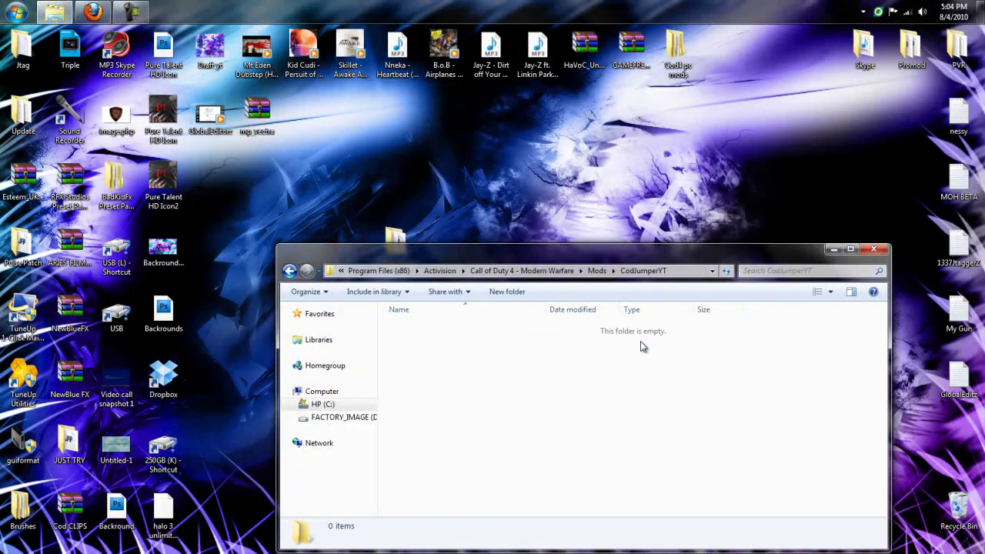
right_click(611, 370)
left_click(669, 278)
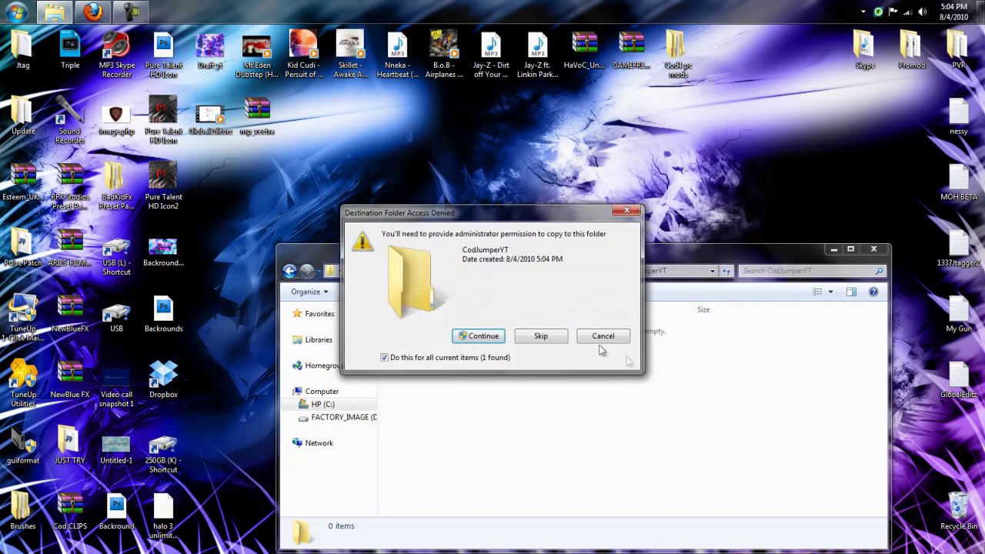
left_click(429, 397)
left_click(579, 415)
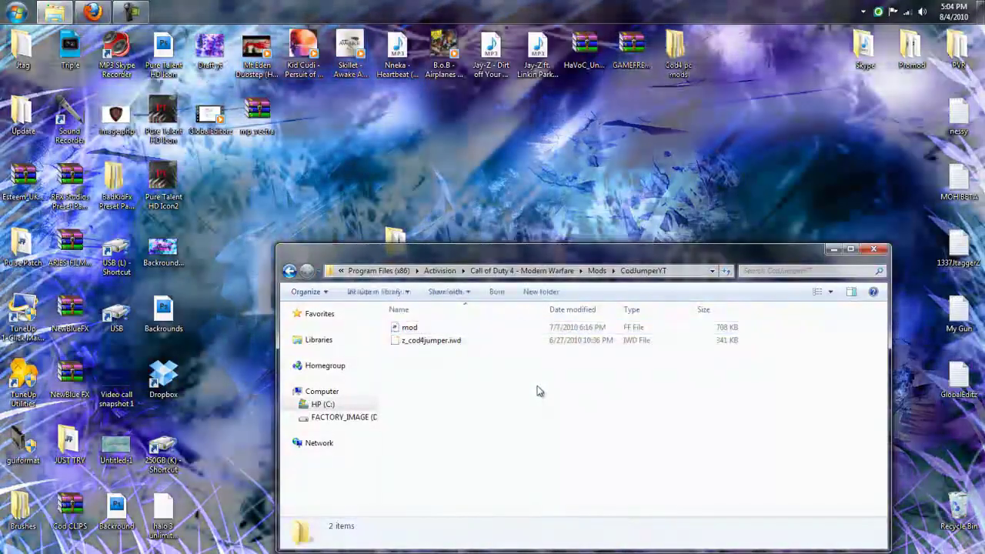
left_click(864, 253)
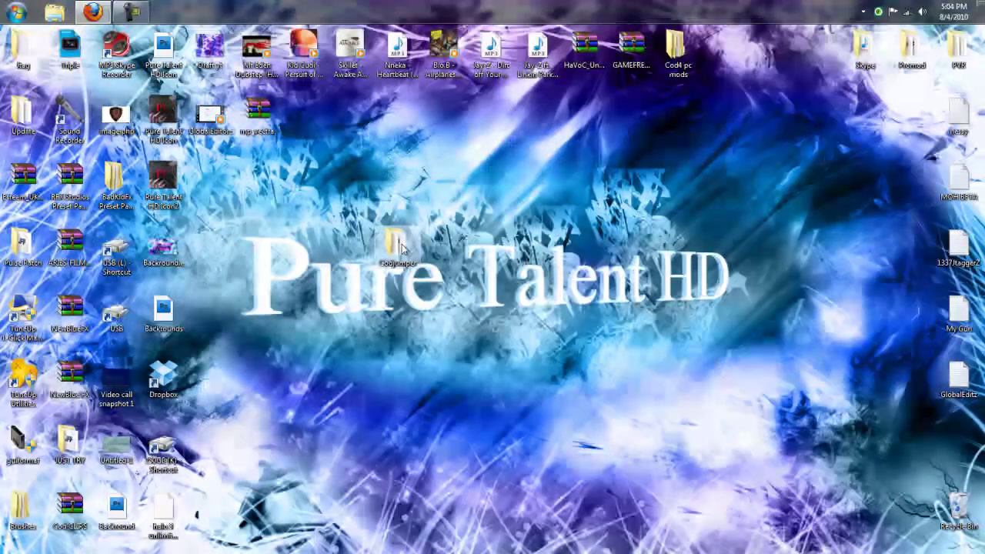
Move the mp vectra archive beside Codjumper and browse CoDJumper's Call of Duty 4 jump maps list.
left_click_drag(265, 115, 444, 245)
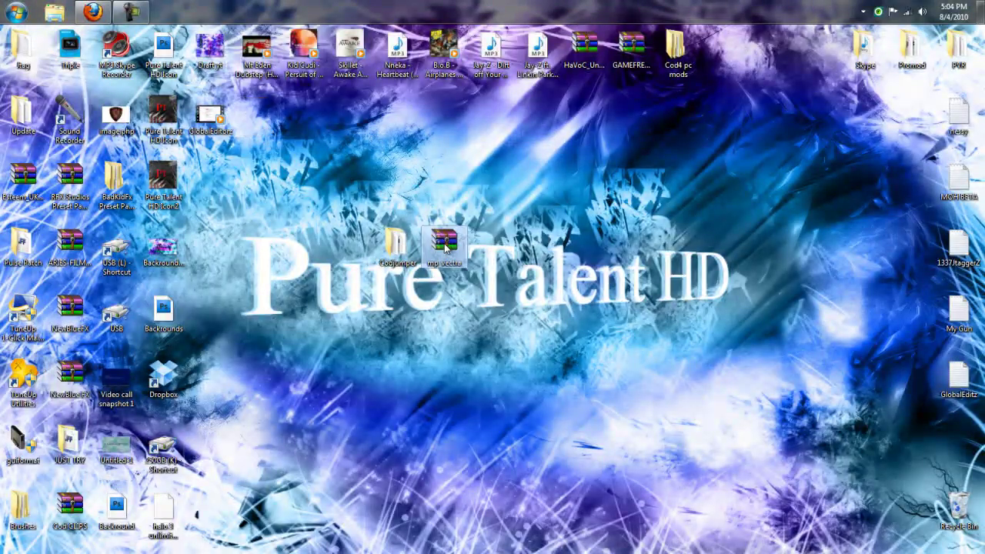
left_click(90, 9)
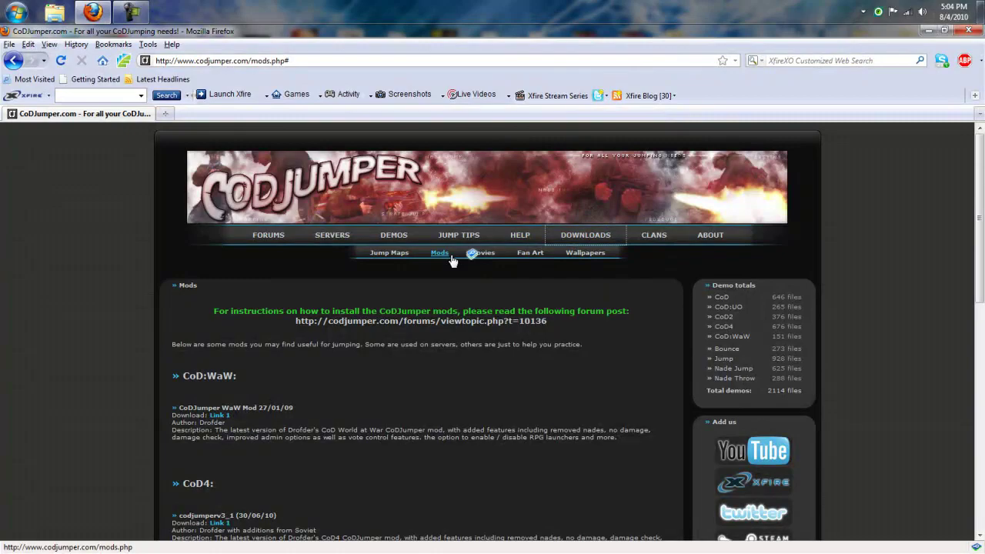
left_click(403, 260)
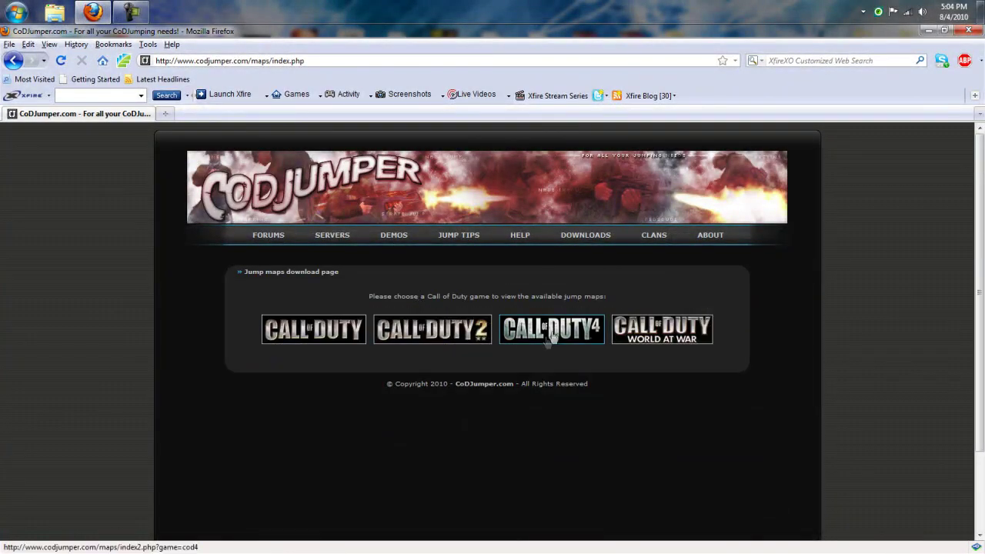
left_click(552, 328)
scroll(106, 326, "down", 2)
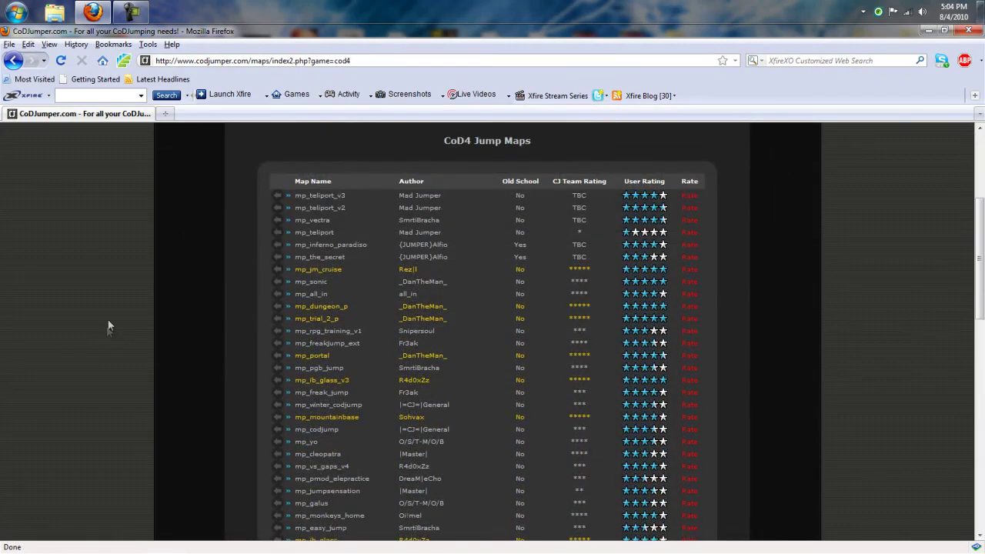
scroll(319, 378, "down", 5)
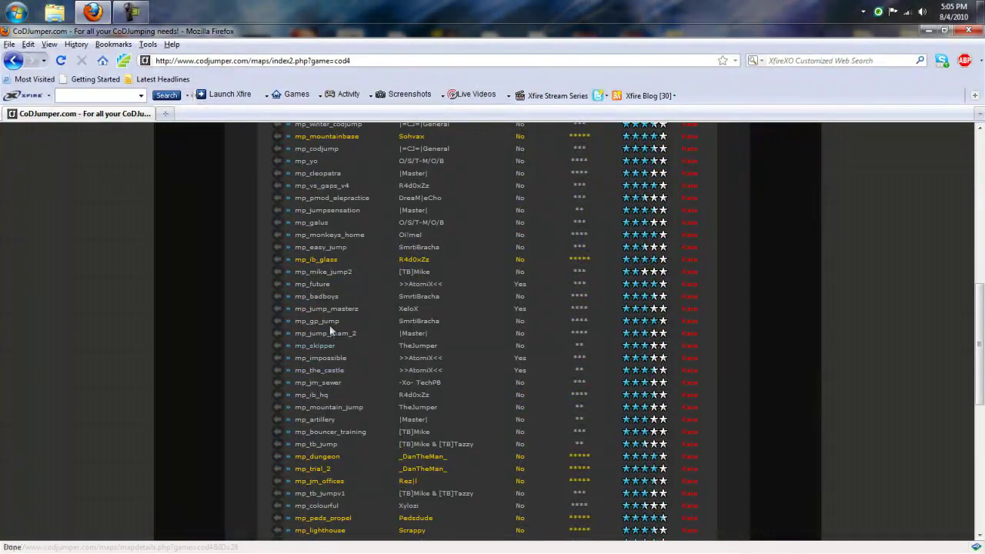
Open mp_bouncer_training, cancel its download, close the popup, and minimize Firefox.
left_click(332, 433)
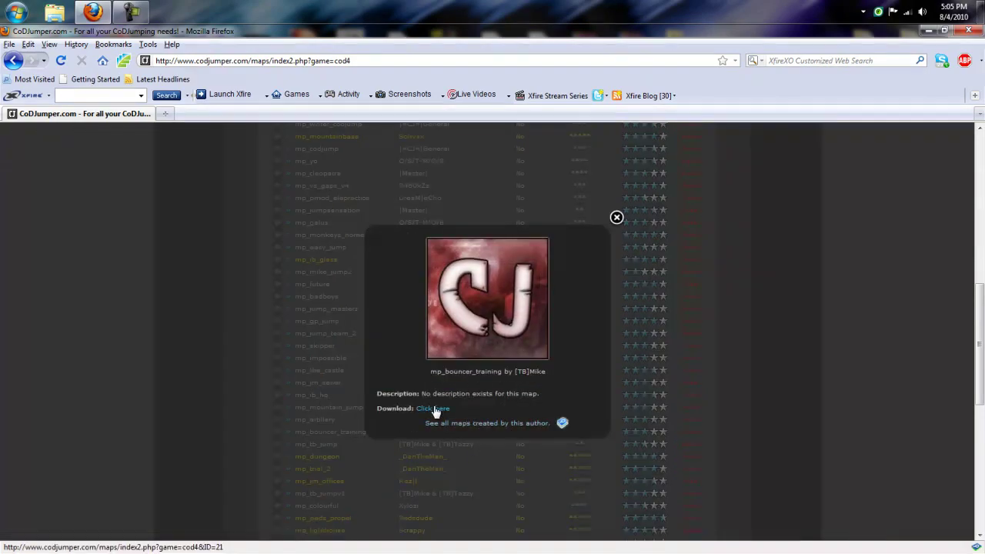
left_click(427, 416)
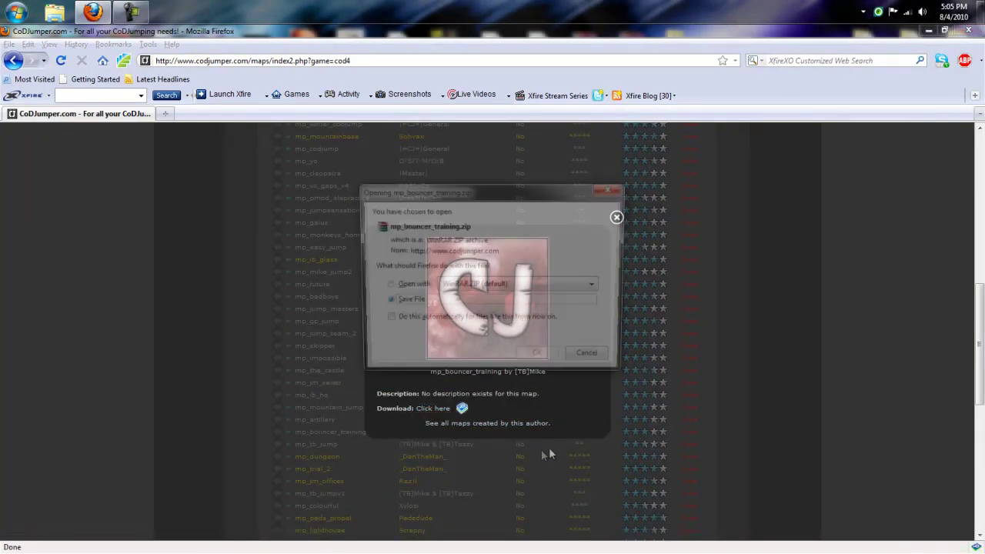
left_click(589, 358)
left_click(616, 218)
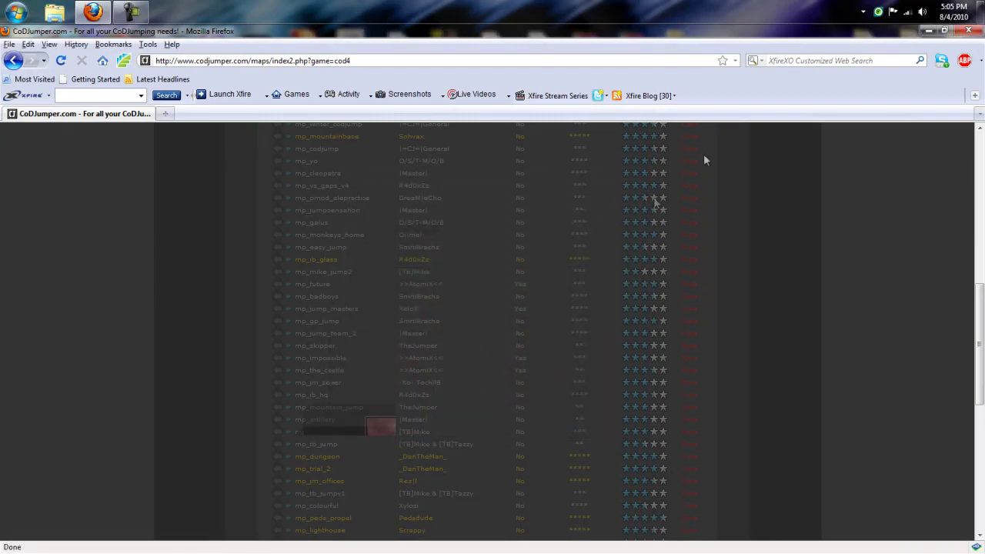
left_click(929, 32)
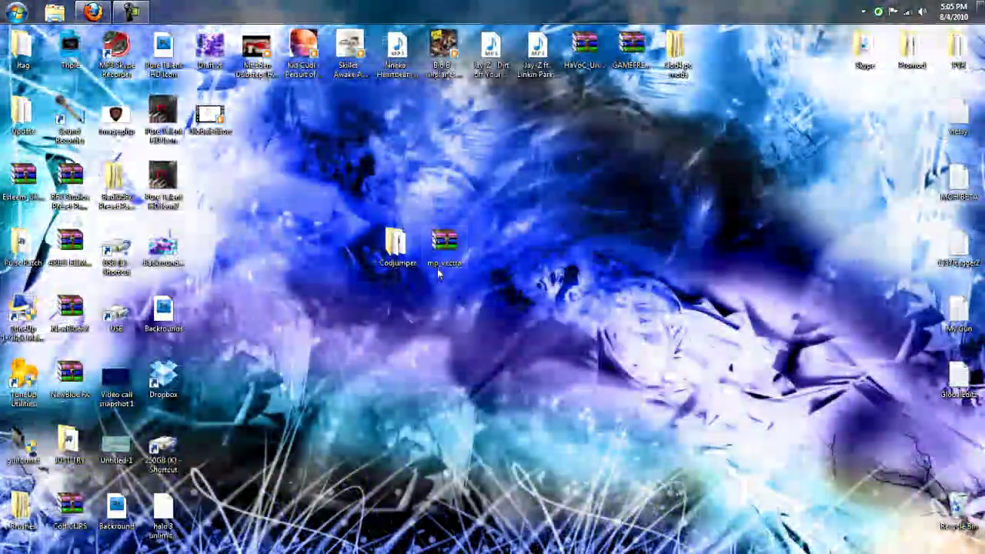
Extract mp_vectra from mp_vectra.zip beside Codjumper, move the zip into Cod4 pc mods, and open the folder.
double_click(444, 244)
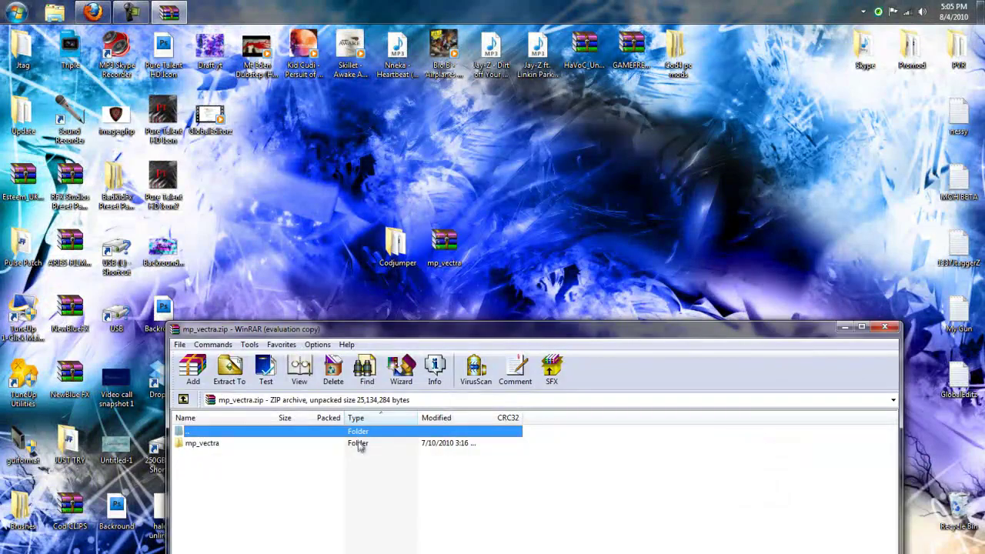
mouse_move(360, 446)
left_mouse_down()
mouse_move(450, 440)
mouse_move(584, 248)
left_mouse_up()
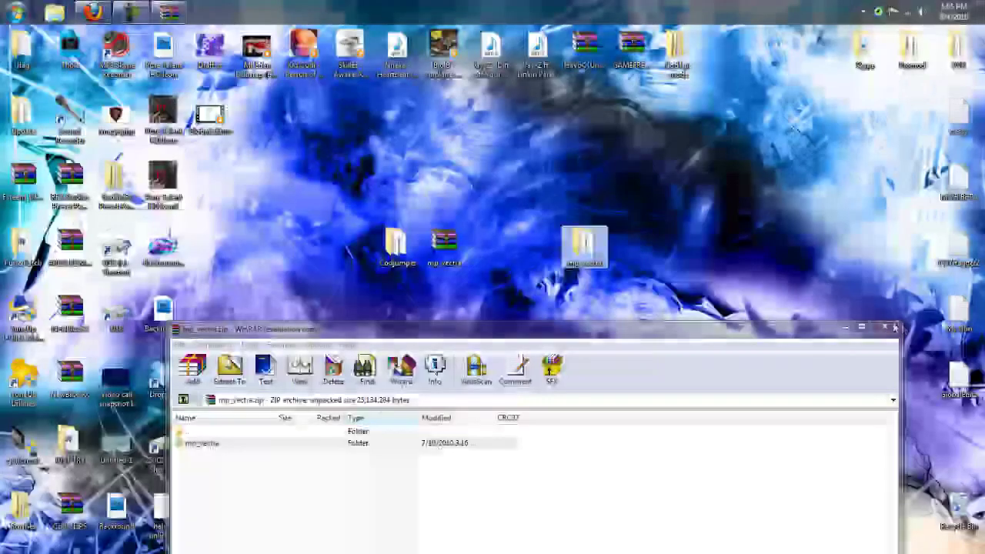
left_click_drag(431, 246, 674, 54)
left_click_drag(585, 247, 460, 254)
double_click(460, 254)
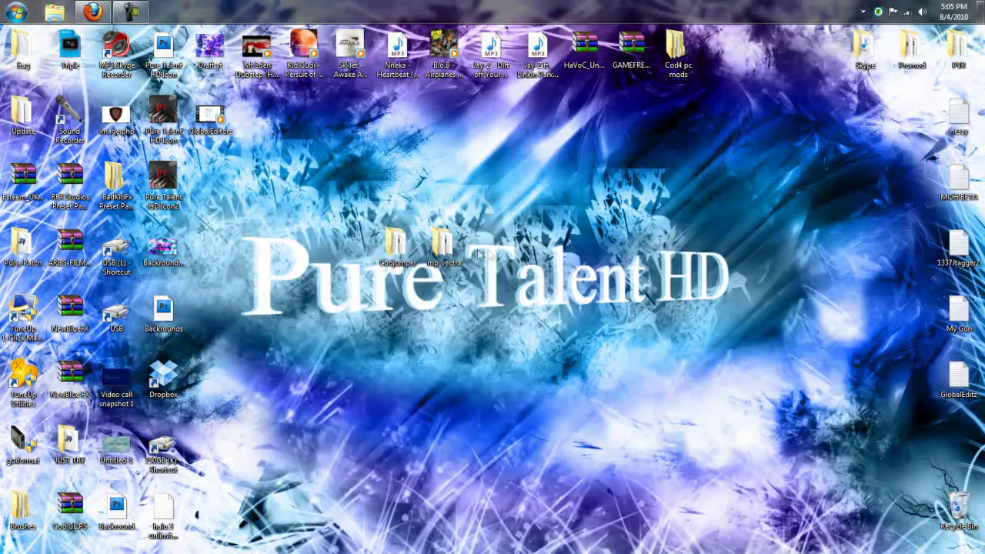
Browse to C:\Program Files (x86)\Activision\Call of Duty 4 - Modern Warfare\usermaps.
left_click(54, 11)
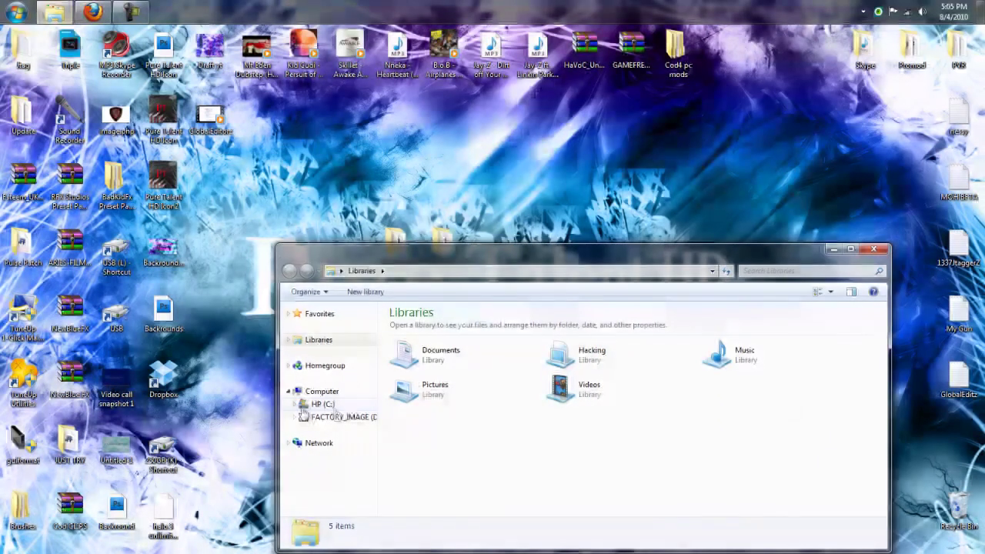
left_click(315, 401)
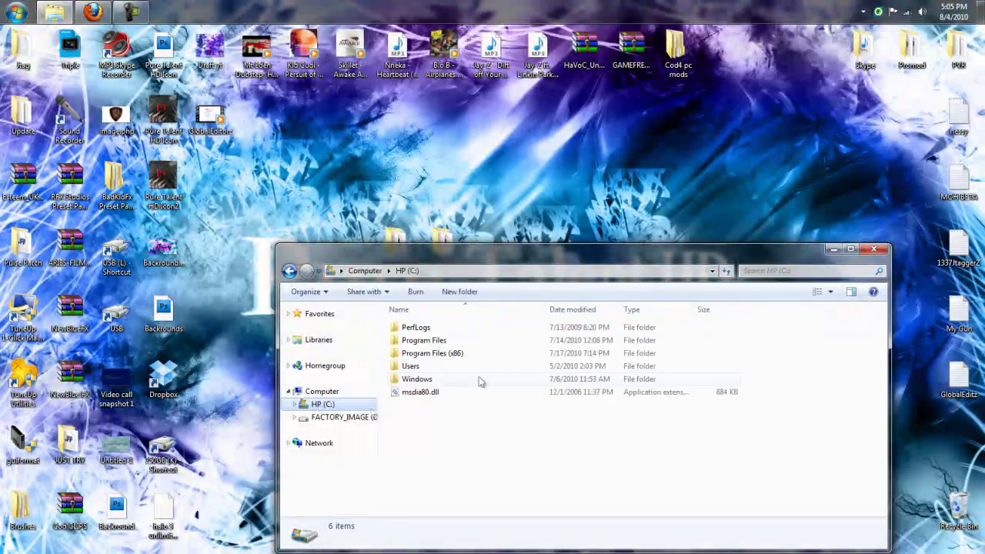
double_click(458, 343)
left_click(288, 271)
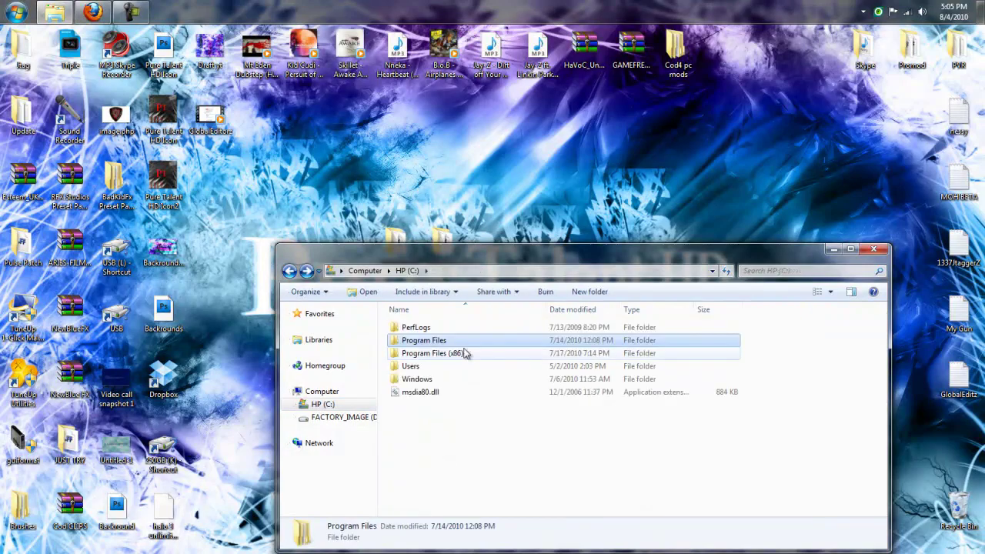
double_click(461, 353)
double_click(448, 341)
double_click(452, 330)
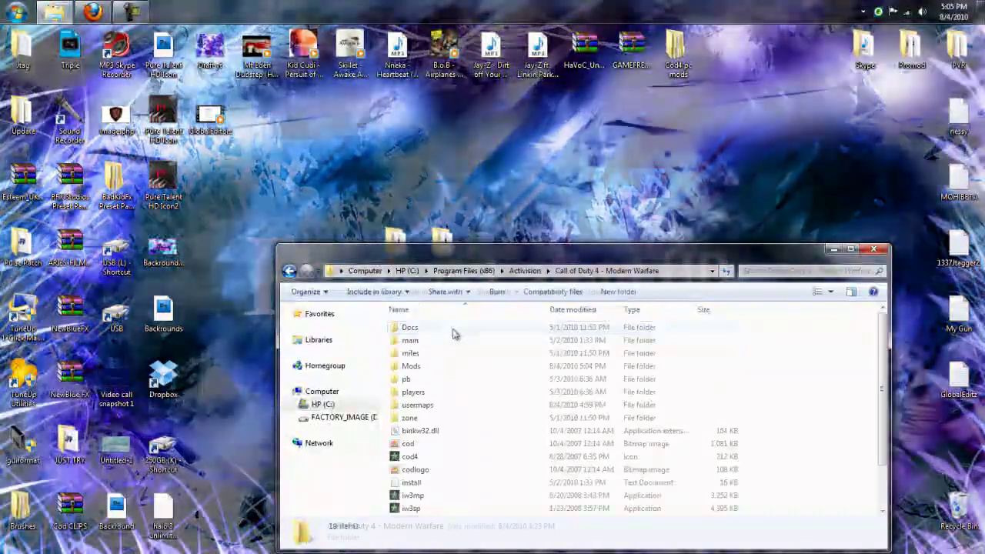
double_click(448, 408)
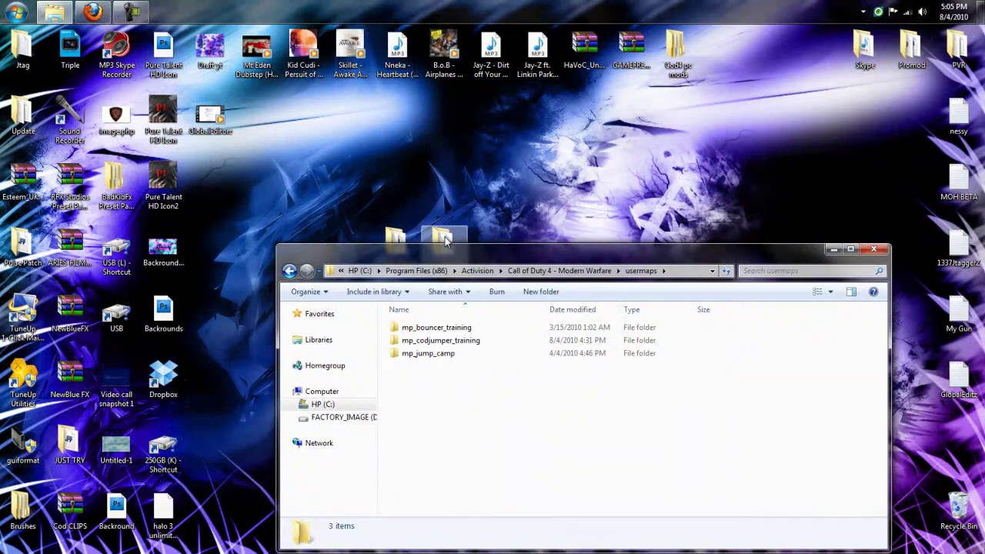
Move the mp_vectra folder into usermaps with administrator permission and open it.
left_click_drag(442, 234, 468, 161)
left_click_drag(462, 249, 446, 350)
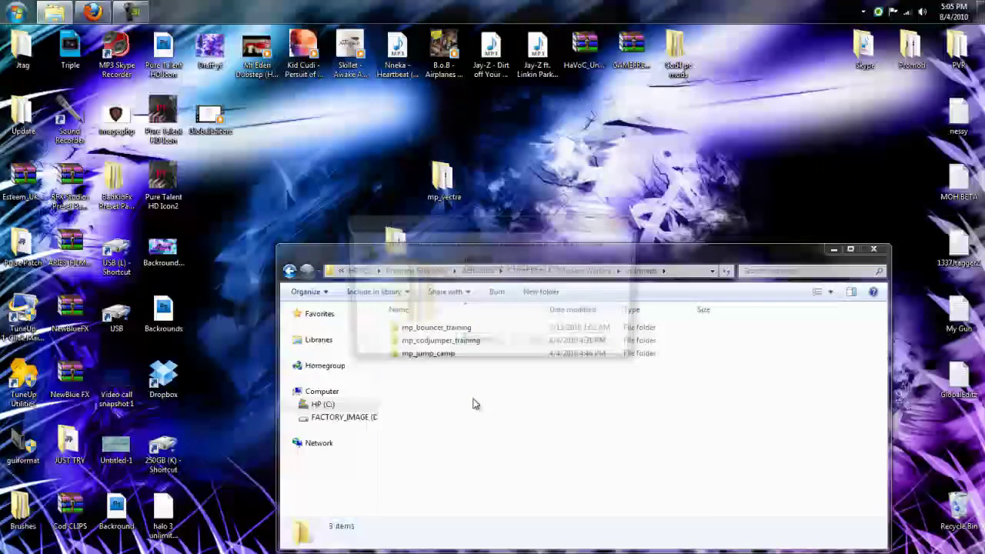
left_click(492, 348)
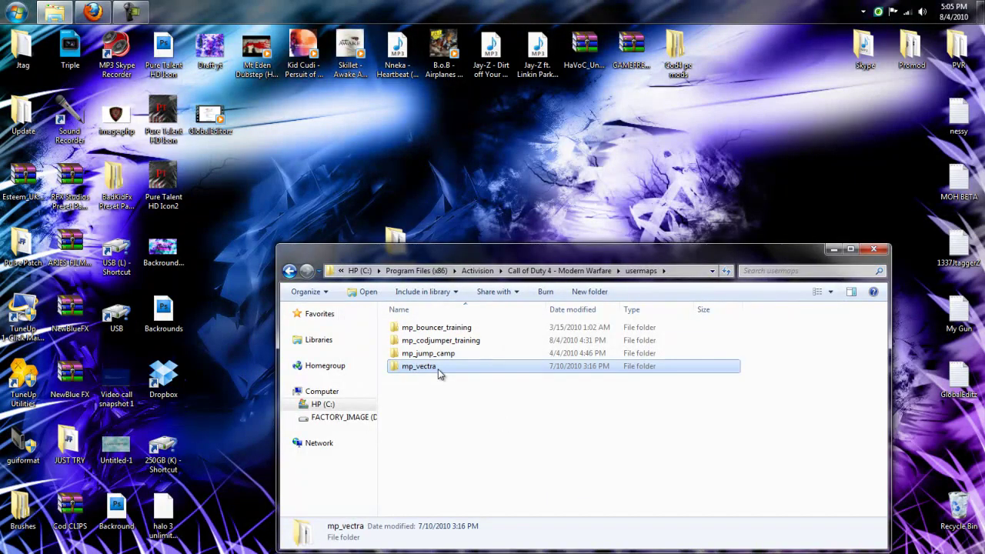
double_click(438, 371)
right_click(444, 347)
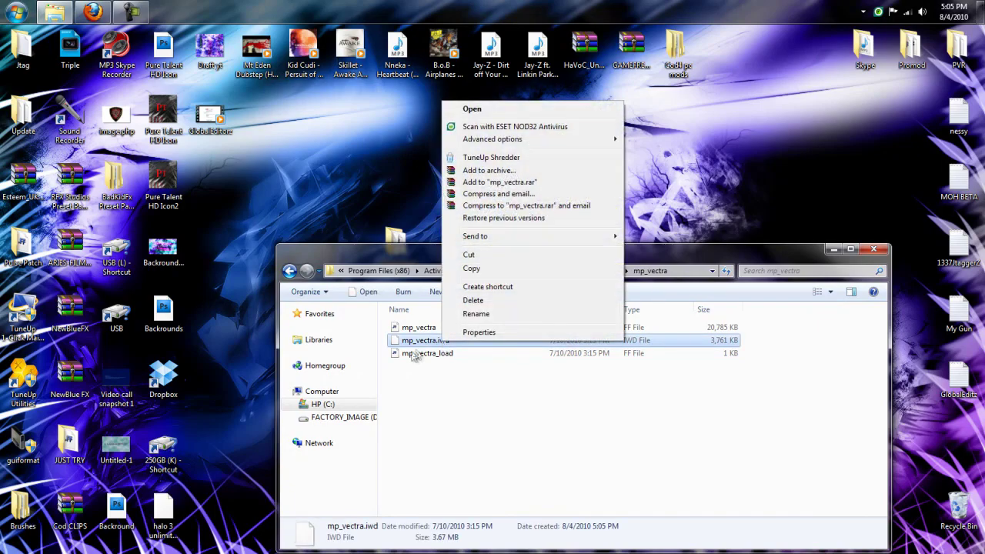
left_click(431, 382)
Copy mp_vectra.iwd into Mods\CodJumperYT with administrator permission, then close Explorer.
right_click(448, 343)
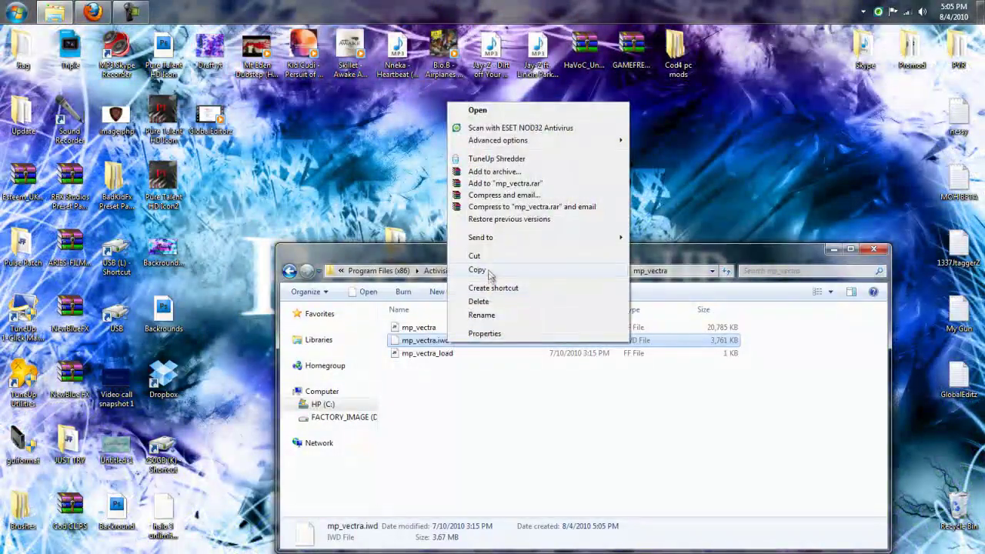
left_click(488, 273)
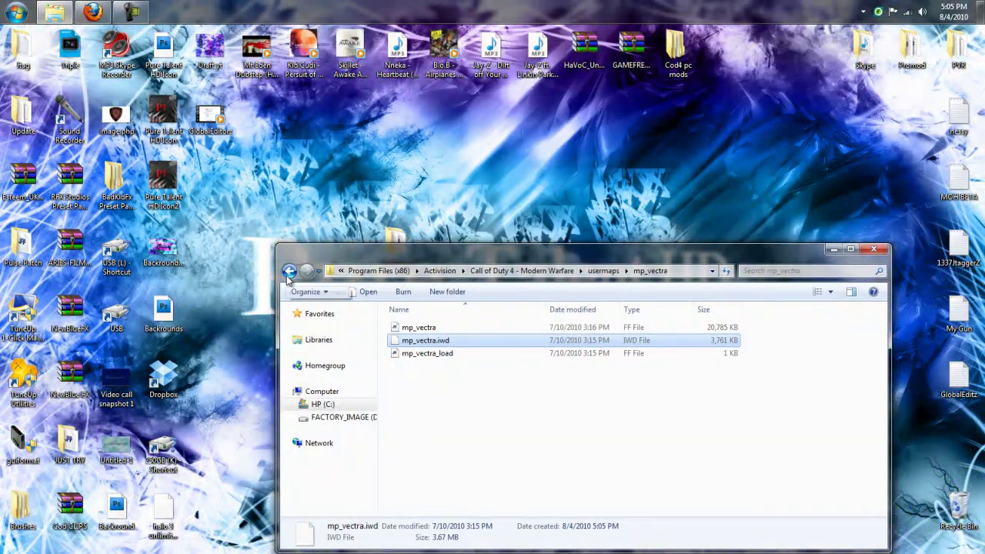
left_click(288, 273)
left_click(288, 273)
double_click(416, 367)
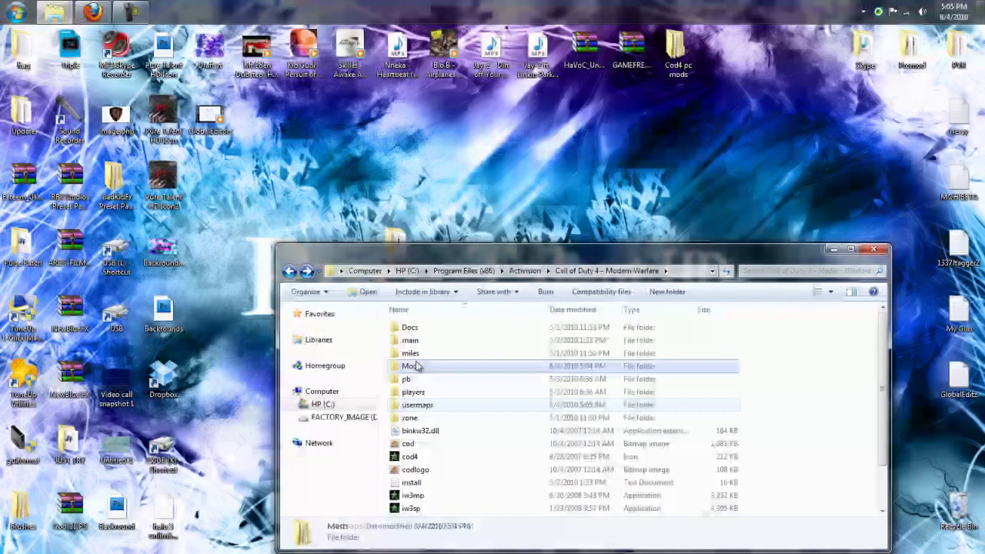
double_click(435, 344)
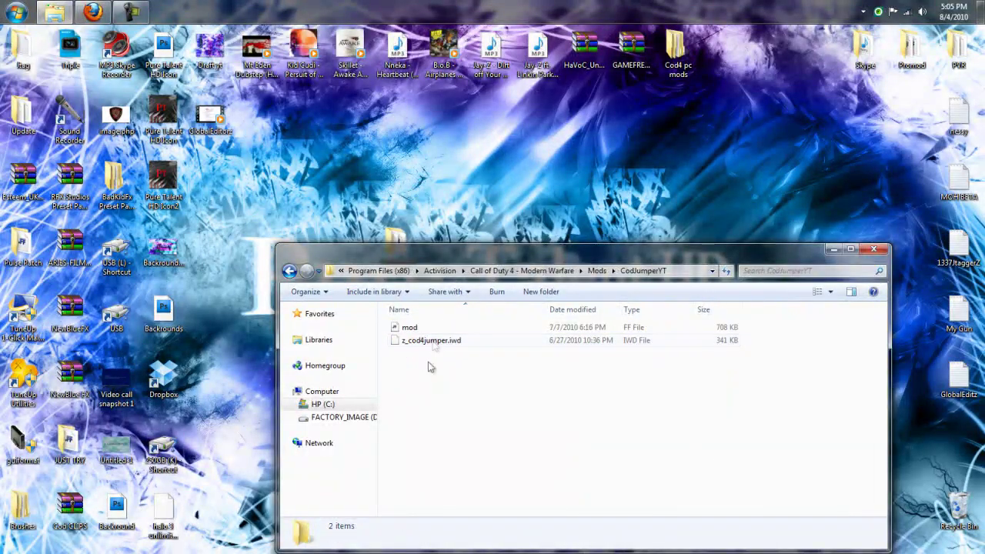
right_click(428, 364)
left_click(457, 274)
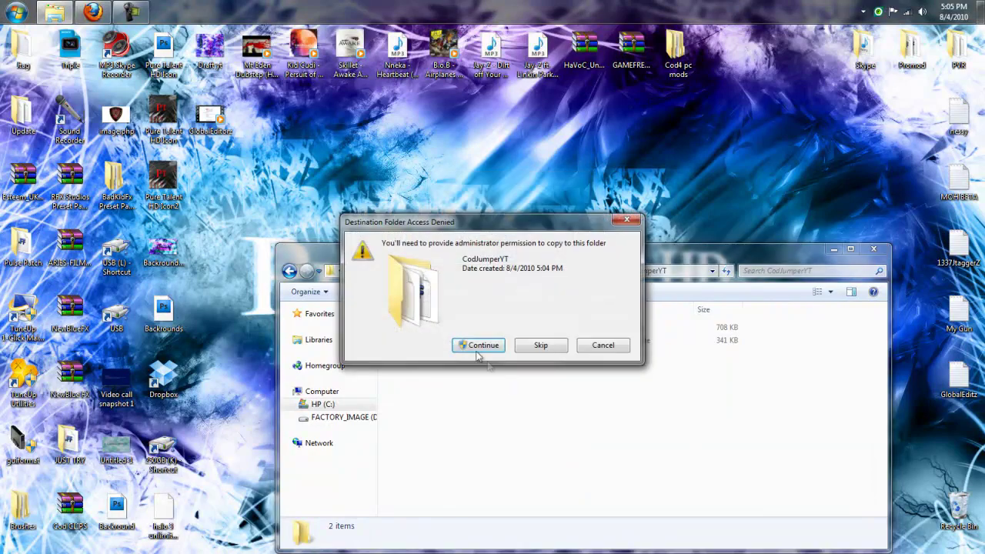
left_click(479, 347)
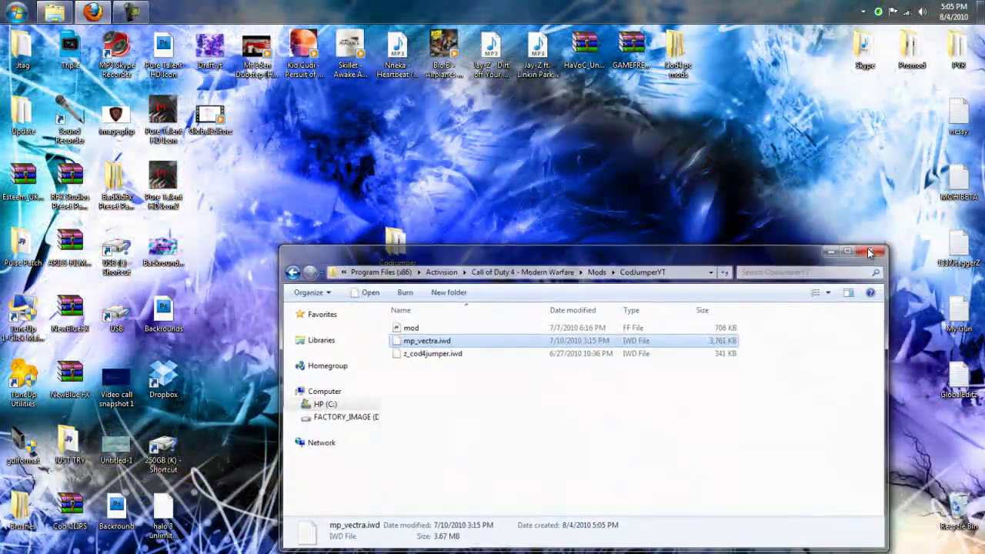
left_click(869, 252)
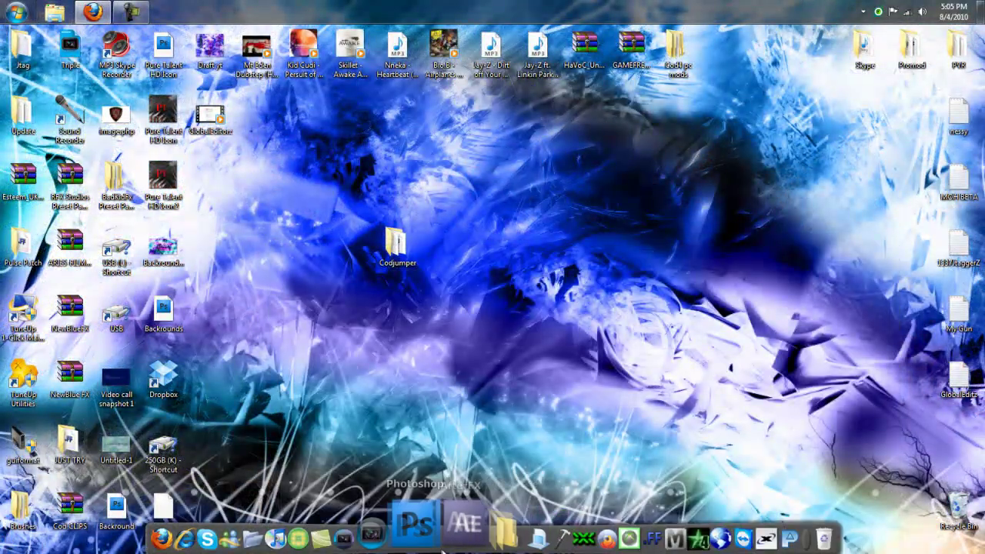
Launch Call of Duty 4, confirm the player profile, and start the CodJumperYT mod from Mods.
left_click(653, 528)
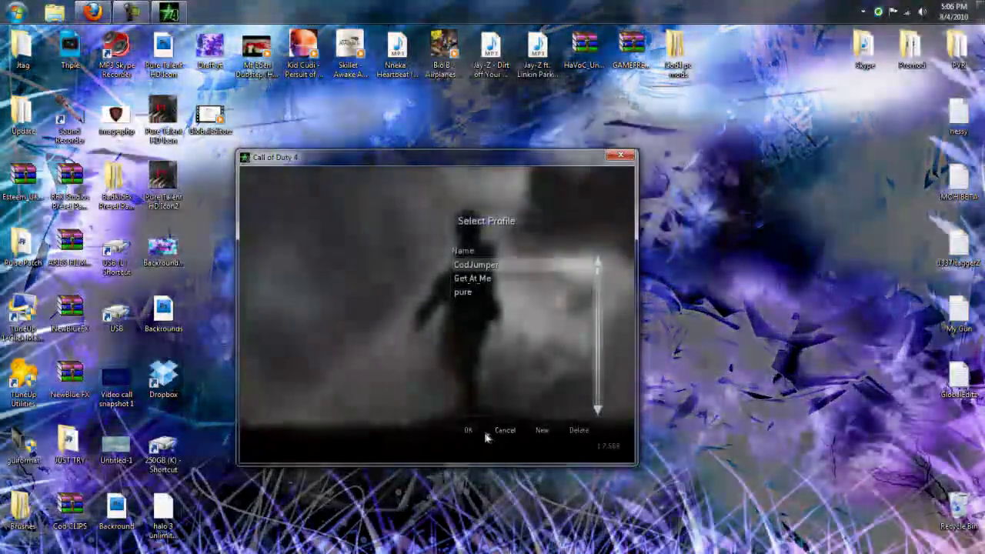
left_click(466, 432)
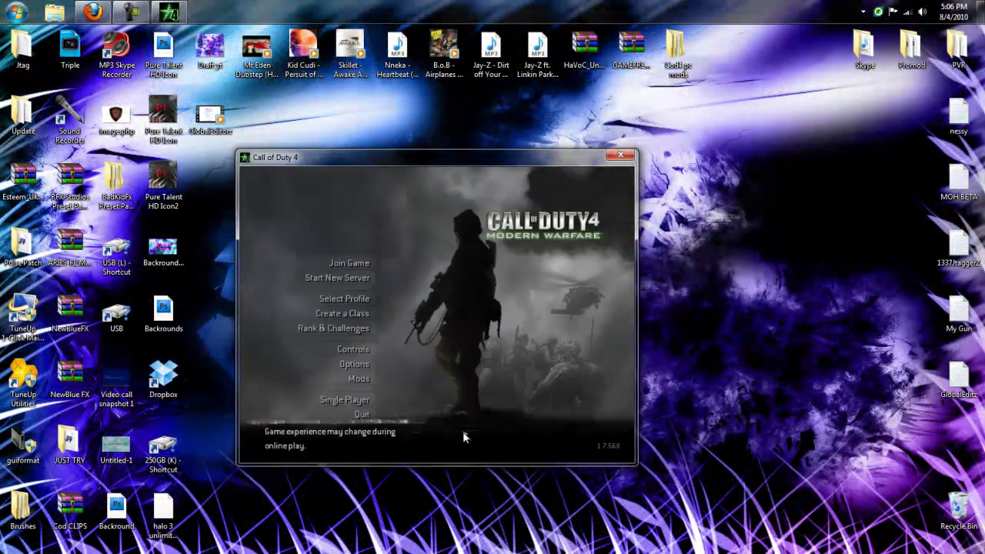
left_click(356, 377)
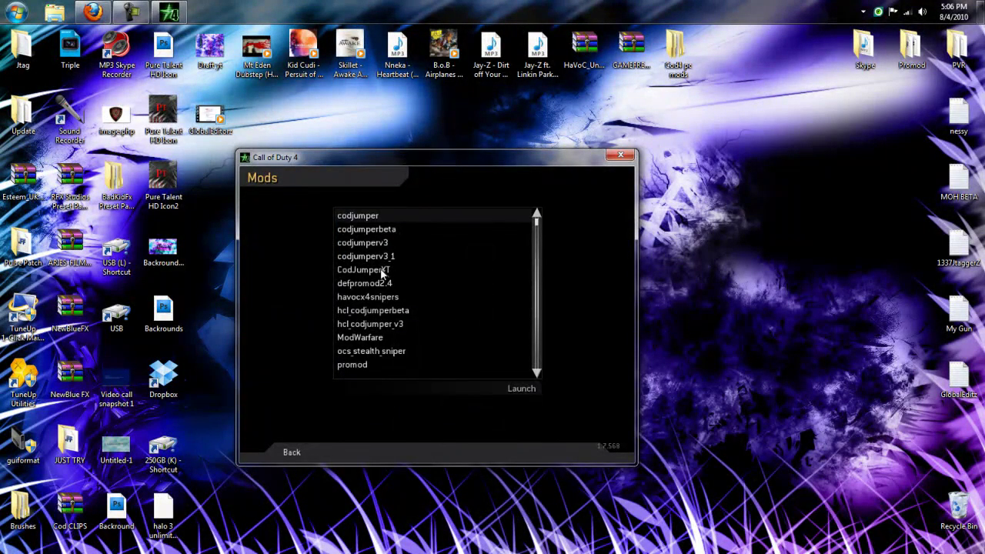
left_click(378, 273)
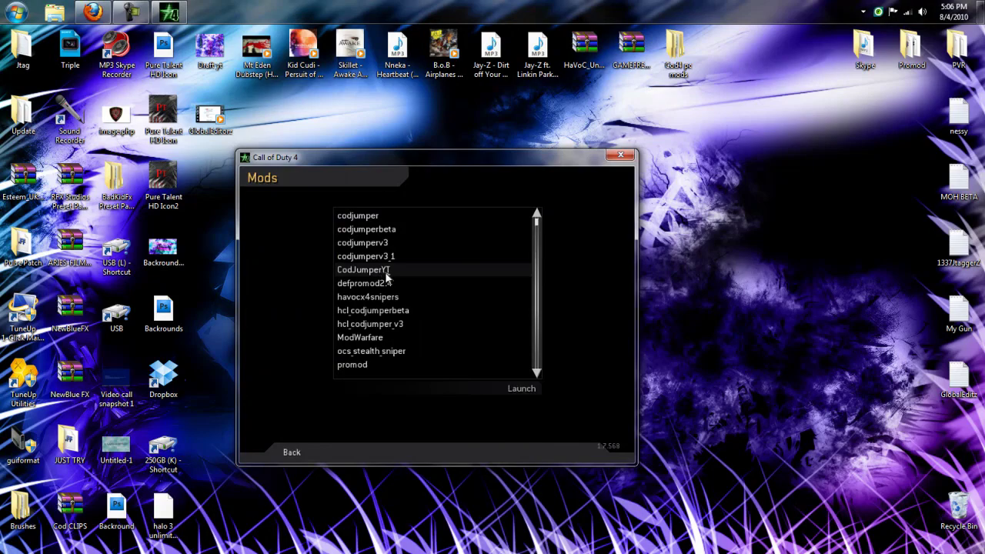
double_click(385, 273)
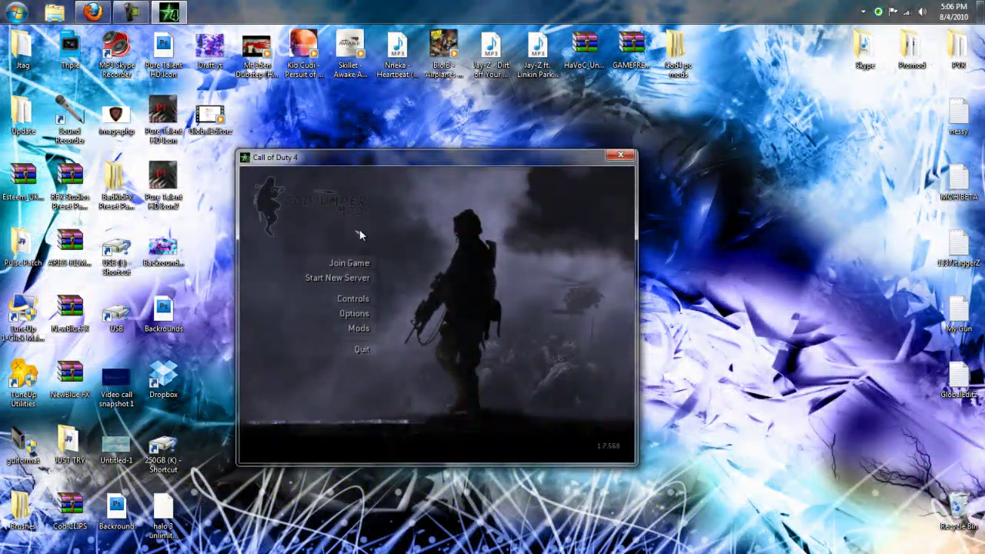
Set Time Limit and Score Limit to Unlimited in Start New Server's Game Mode Settings.
left_click(353, 281)
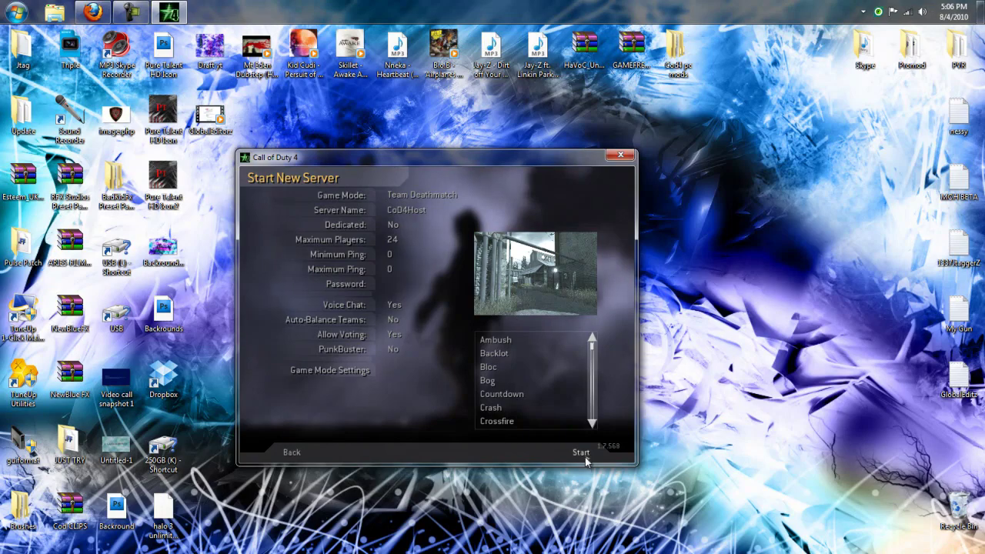
left_click(359, 370)
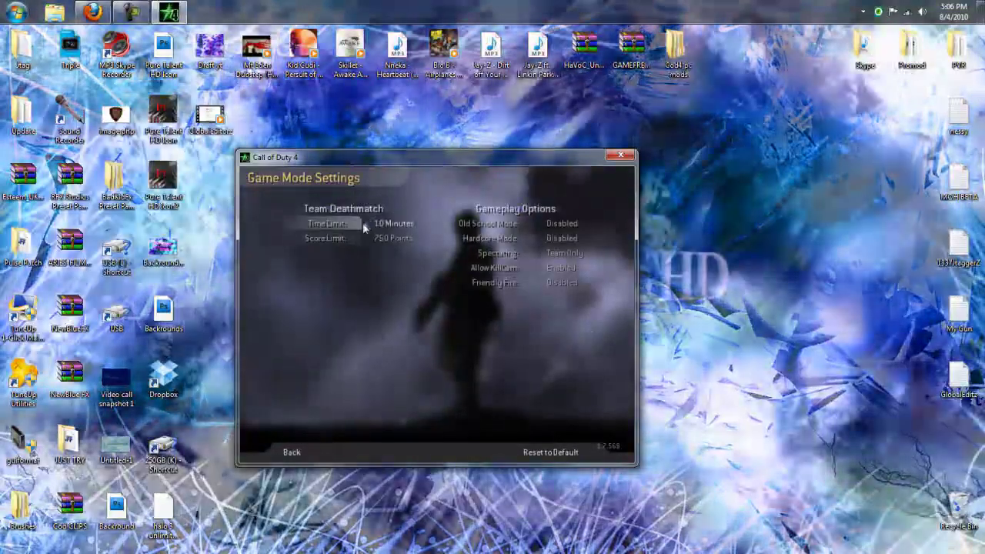
left_click(396, 224)
left_click(396, 224)
left_click(345, 240)
left_click(382, 240)
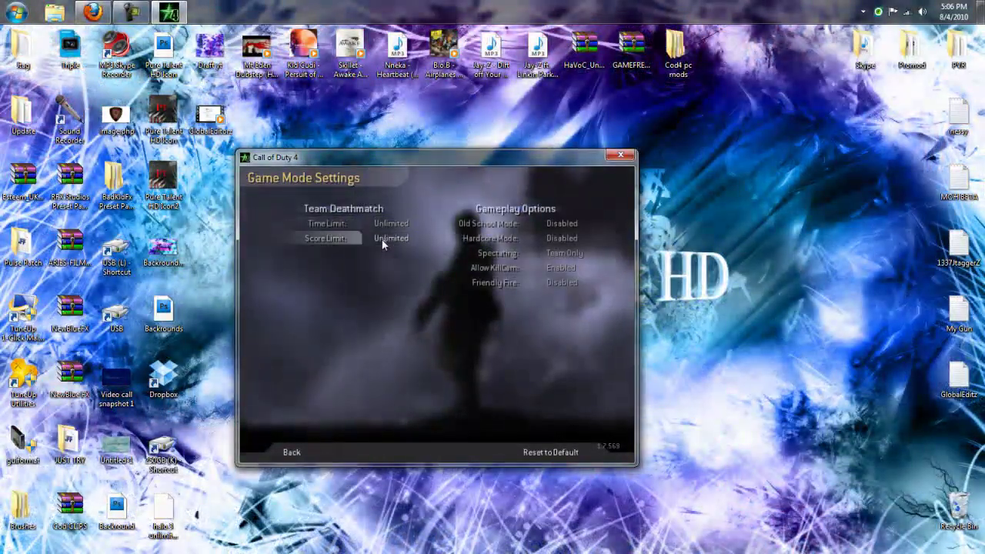
left_click(294, 454)
left_click(293, 453)
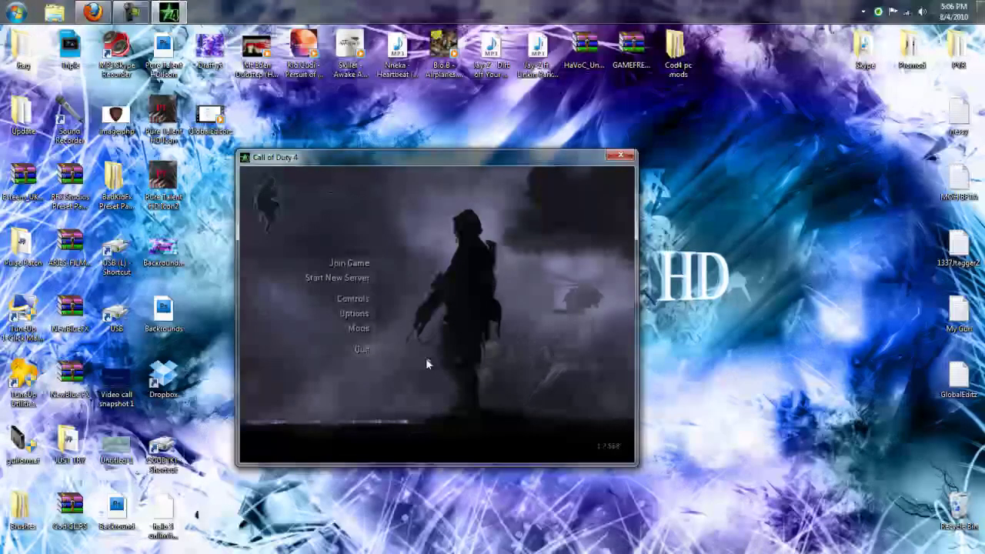
Set Enable Console to Yes in Options > Game Options and return to the main menu.
left_click(368, 327)
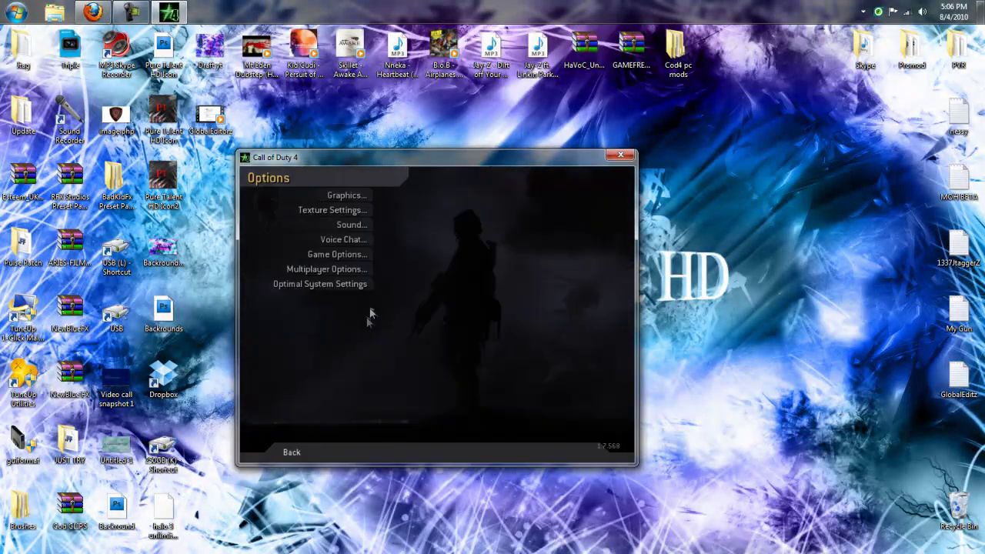
left_click(358, 261)
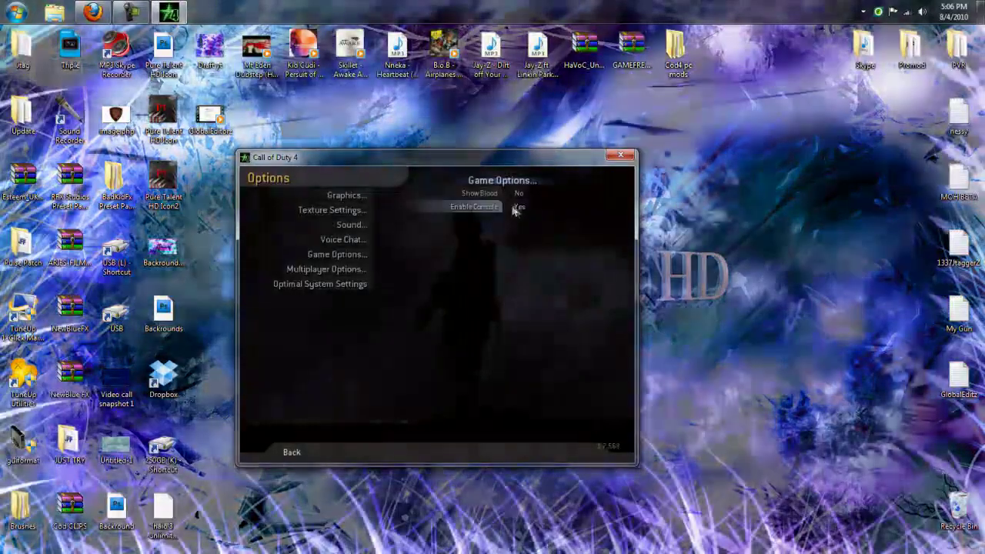
left_click(503, 206)
left_click(503, 206)
left_click(286, 452)
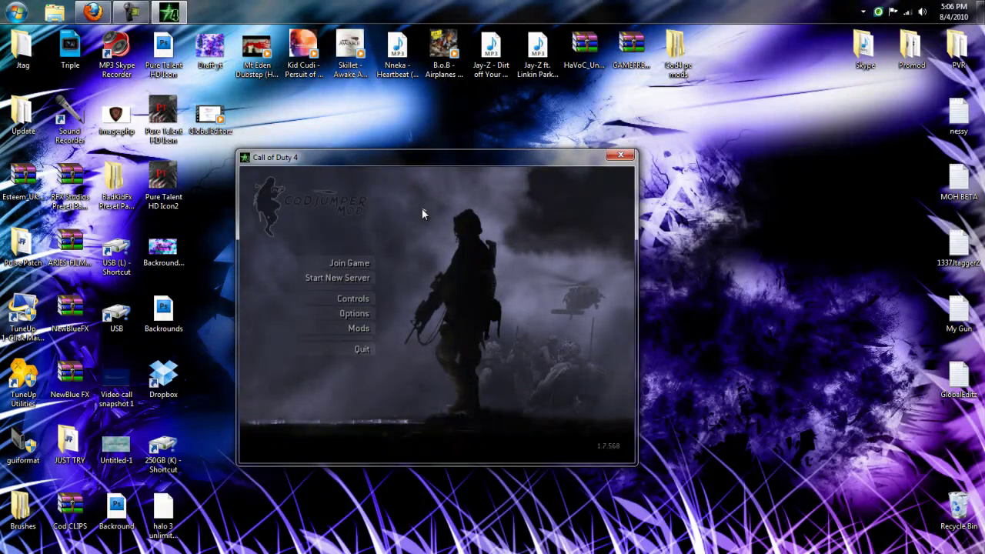
Open the game console with '/' typed and open the Cod4 pc mods desktop folder.
key("grave")
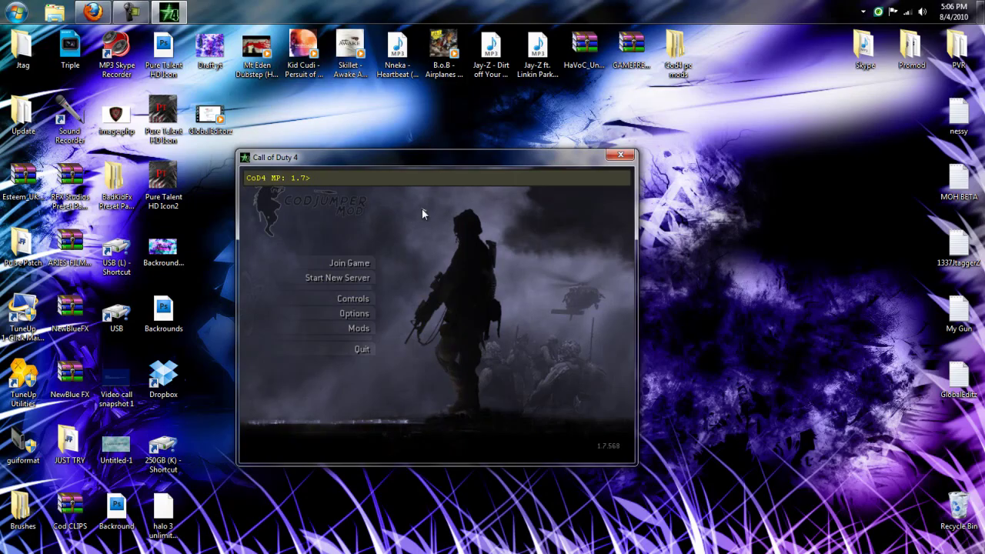
type("/")
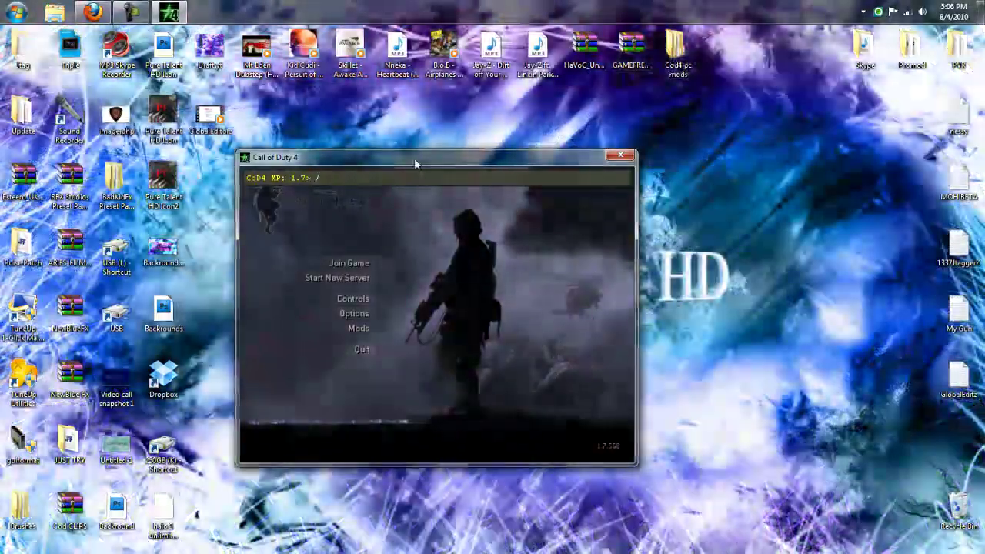
mouse_move(414, 158)
left_mouse_down()
mouse_move(651, 267)
mouse_move(622, 209)
left_mouse_up()
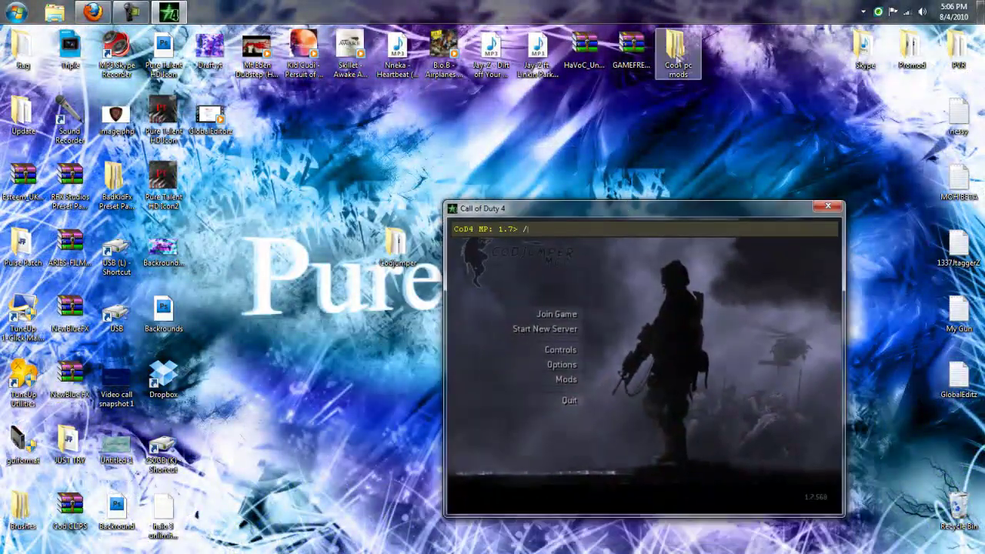
double_click(669, 59)
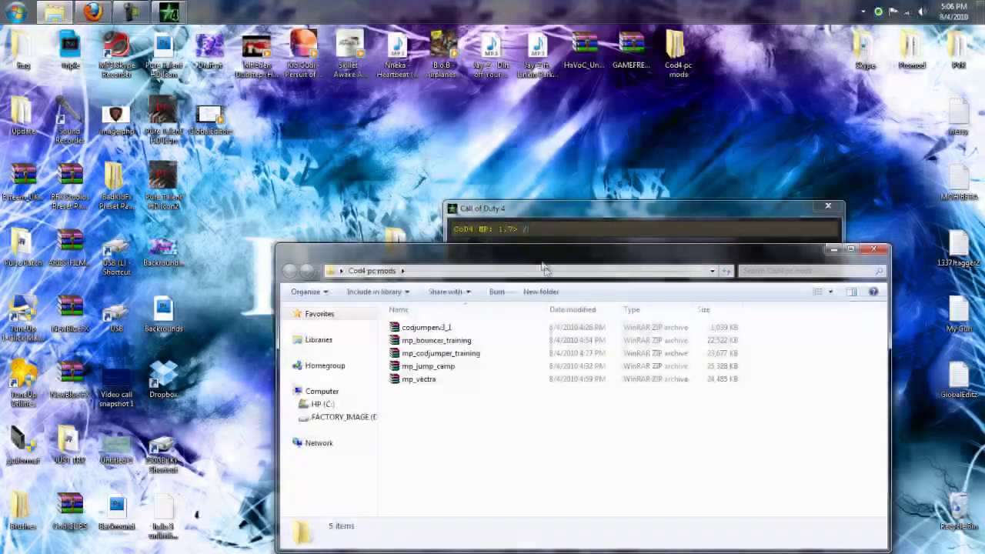
Arrange the game window on the left and the Cod4 pc mods folder beside it.
left_click_drag(541, 261, 541, 306)
key("Down")
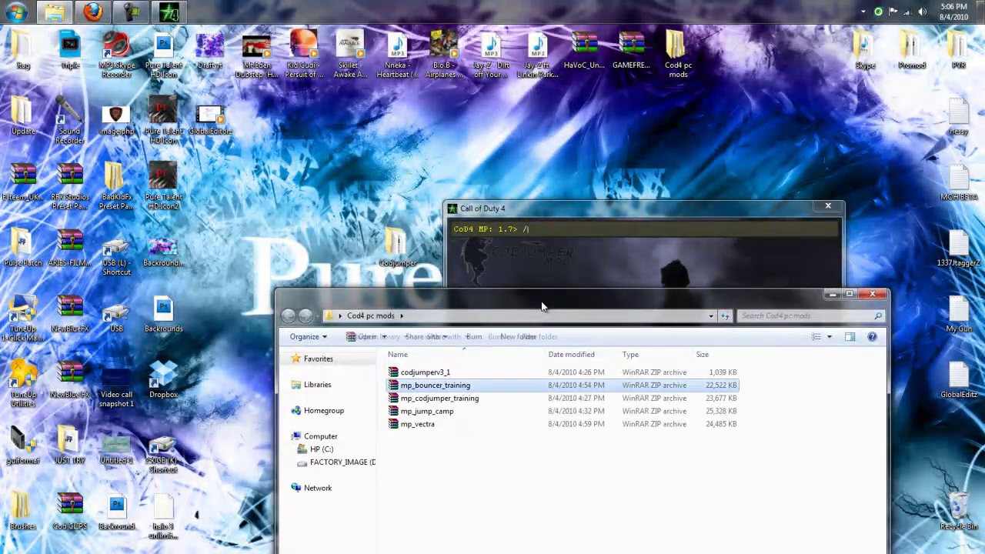
mouse_move(542, 306)
left_mouse_down()
mouse_move(154, 211)
mouse_move(10, 205)
left_mouse_up()
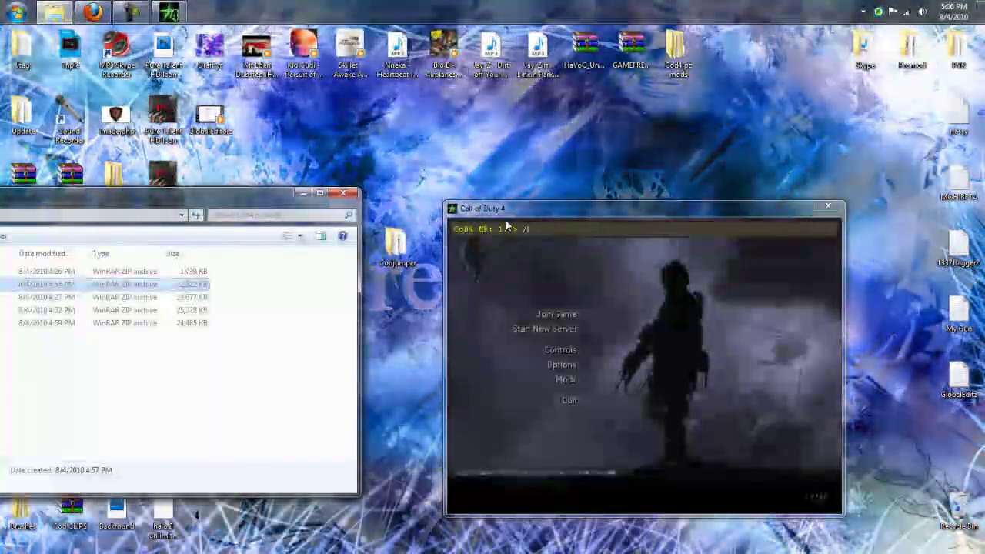
left_click_drag(504, 208, 387, 208)
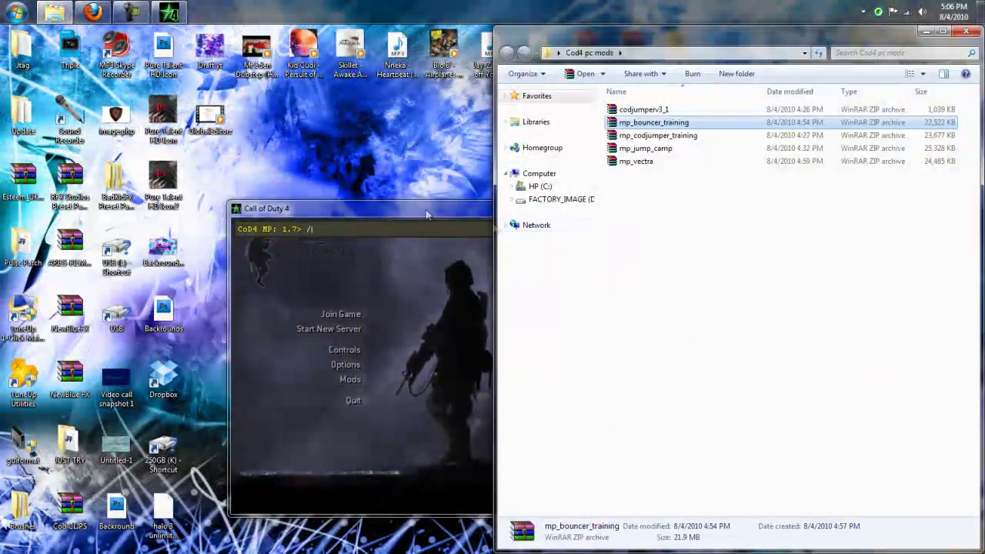
mouse_move(448, 207)
left_mouse_down()
mouse_move(38, 208)
mouse_move(255, 182)
left_mouse_up()
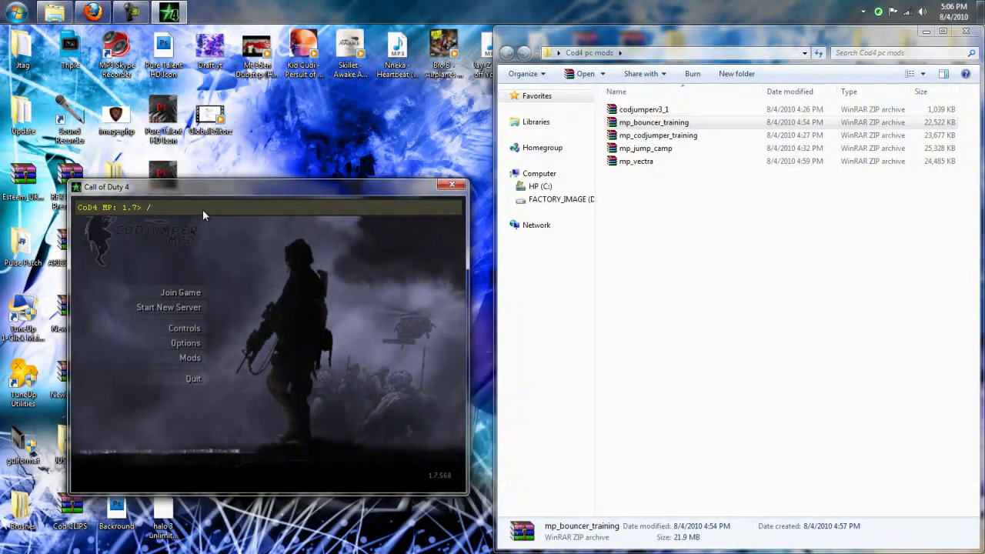
Run /map mp_vectra in the console to load the Vectra Team Deathmatch map.
type("m")
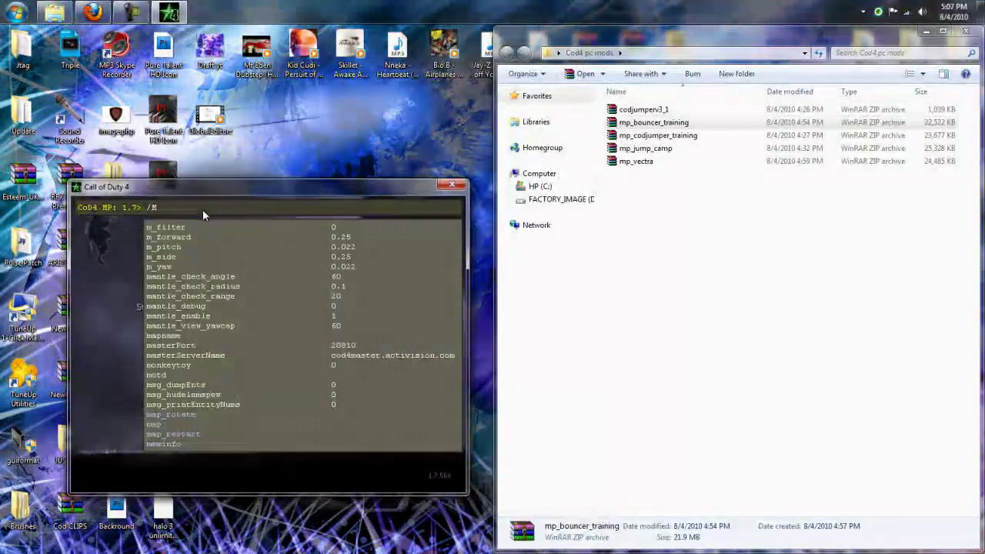
type("ap mp_vect")
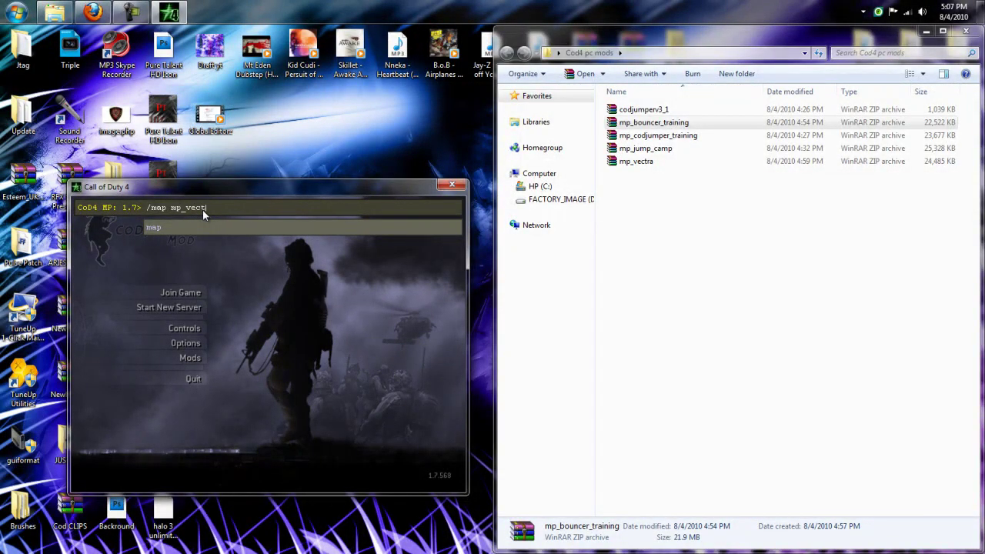
type("ra")
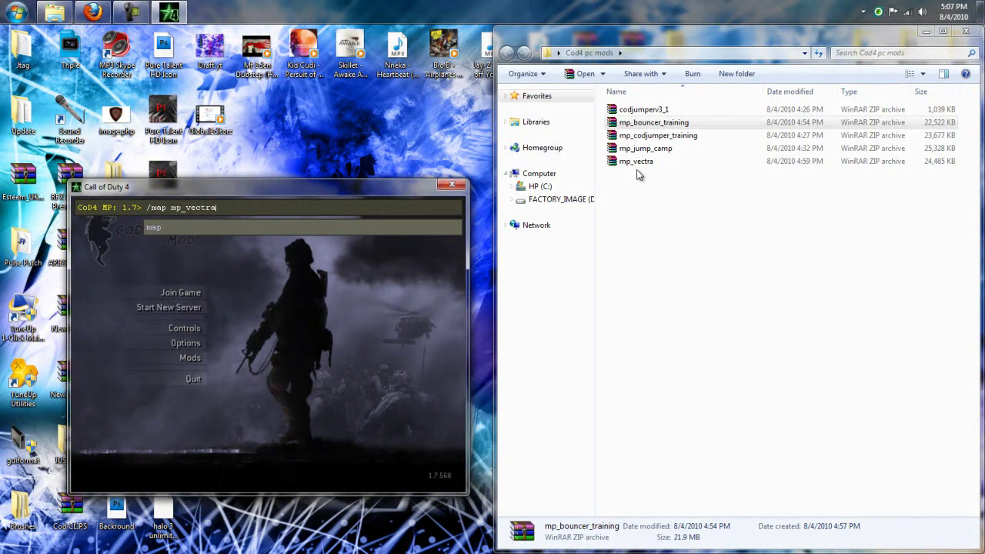
key("Return")
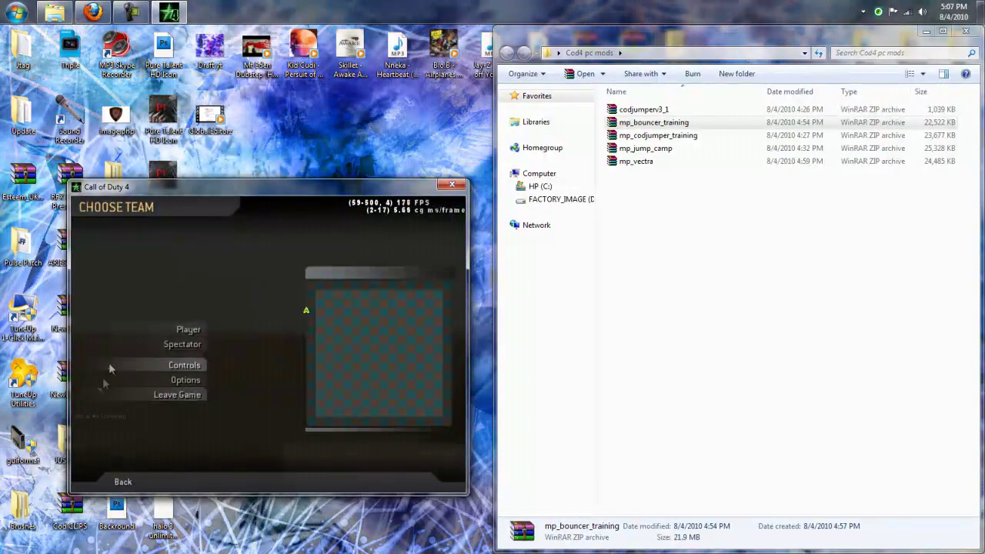
Join mp_vectra as a player and walk around the map.
left_click(132, 330)
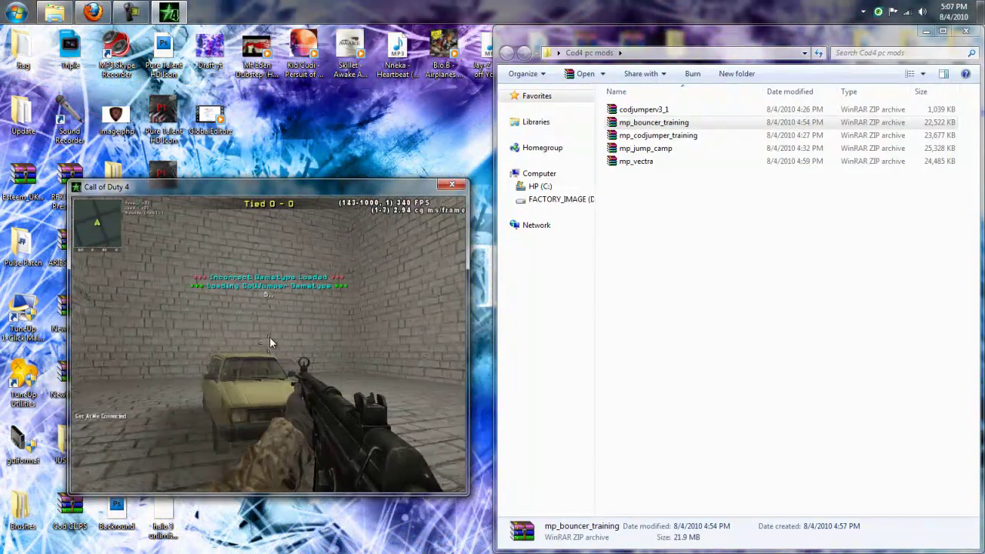
key("w")
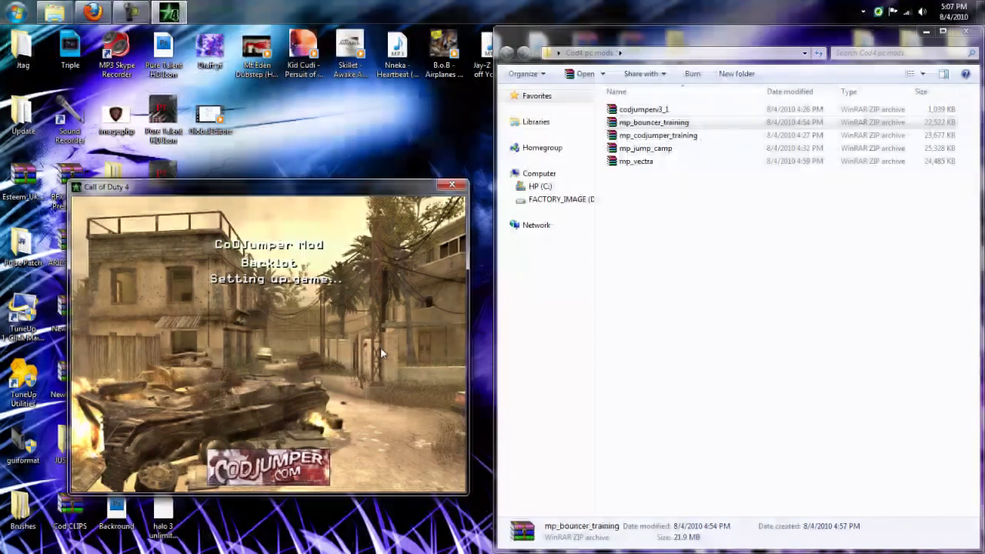
left_click(195, 331)
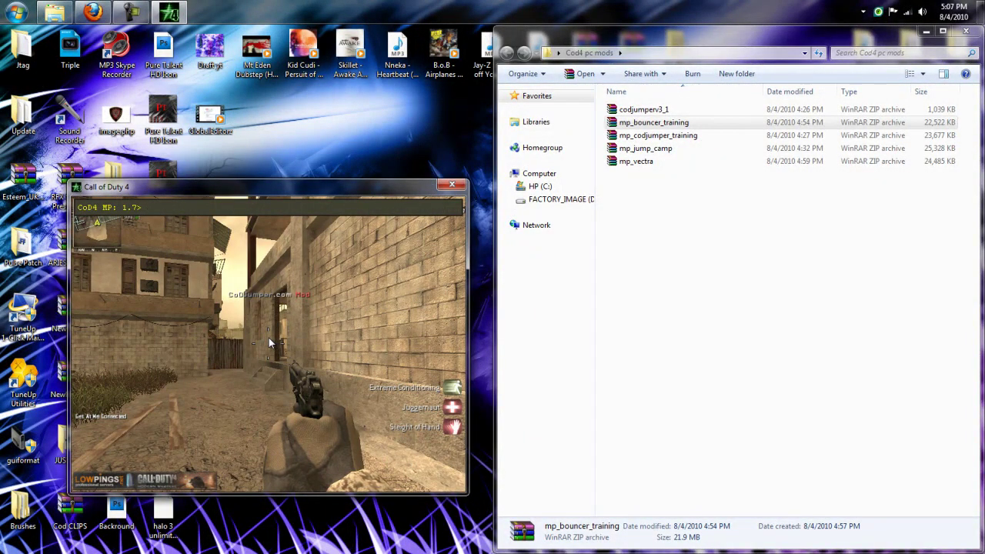
Reload the map with /map mp_vectra and spawn in as a player again.
type("/map mp_vectra")
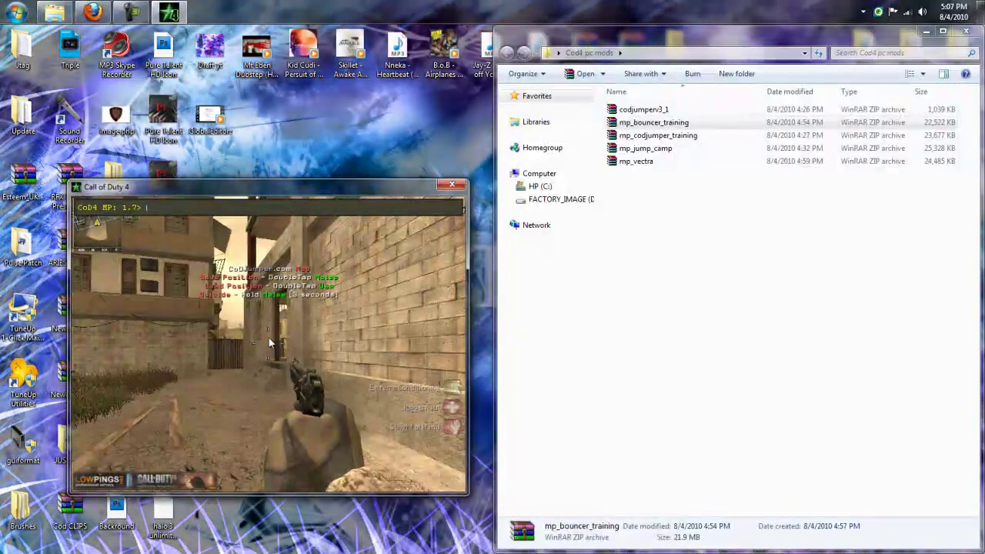
key("Return")
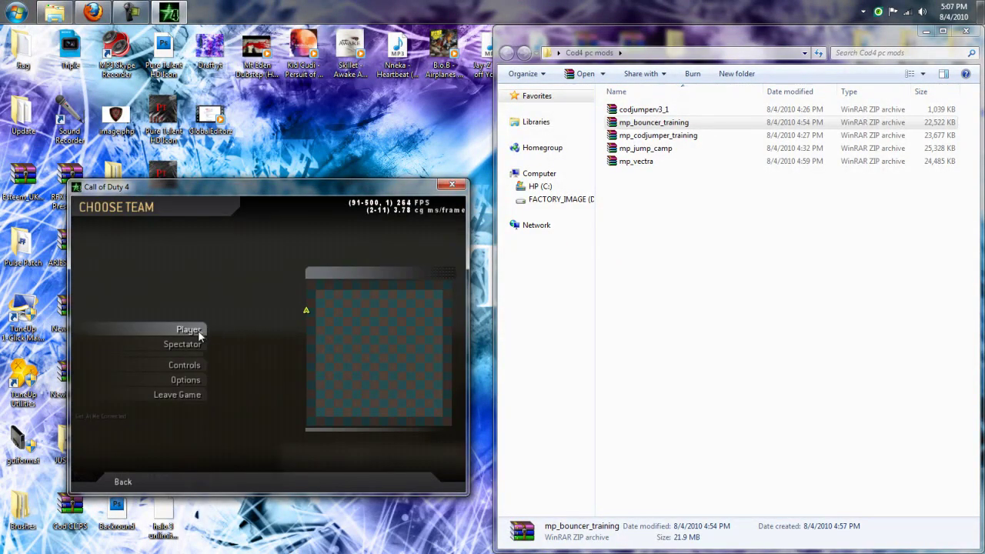
left_click(198, 330)
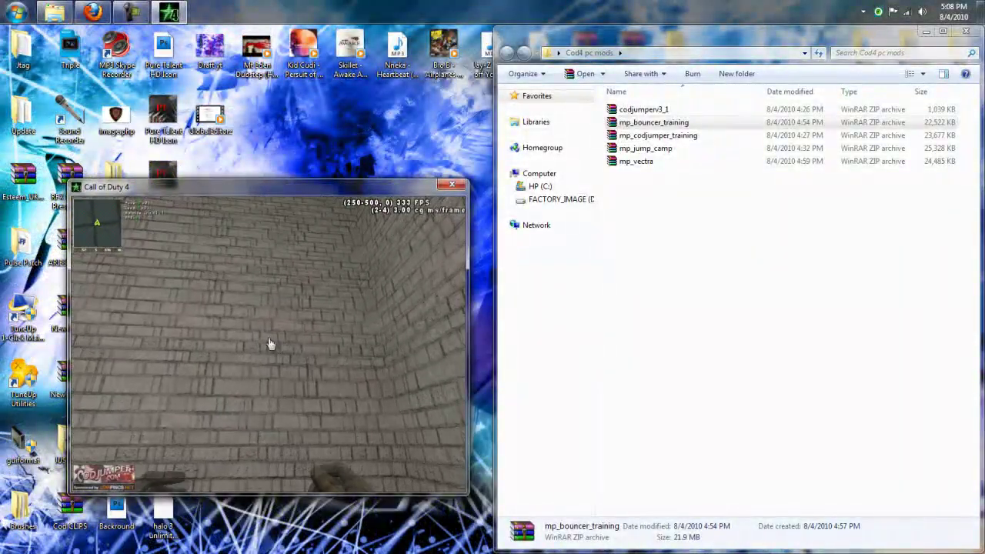
Quit Call of Duty 4 from the Esc menu and close the Cod4 pc mods folder window.
key("Escape")
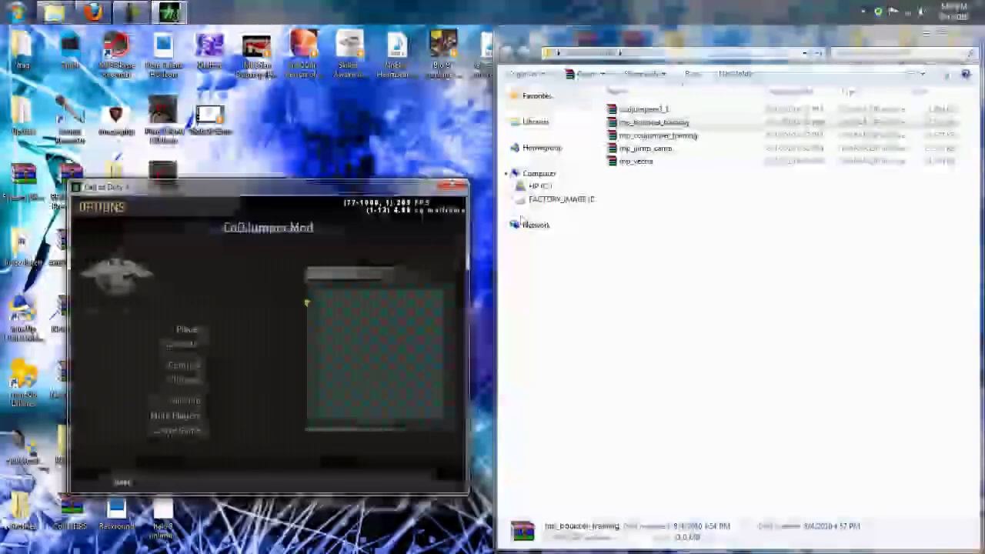
left_click(450, 187)
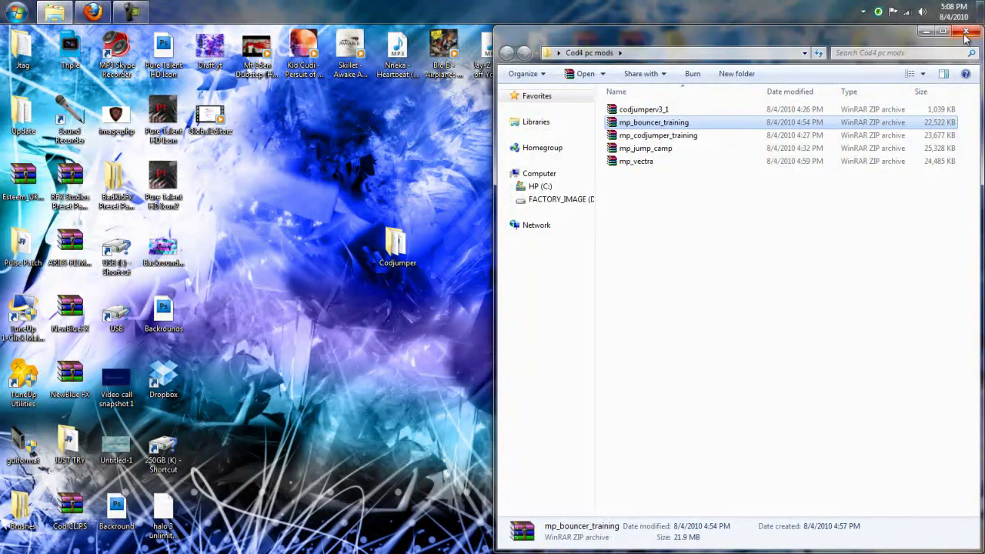
left_click(966, 34)
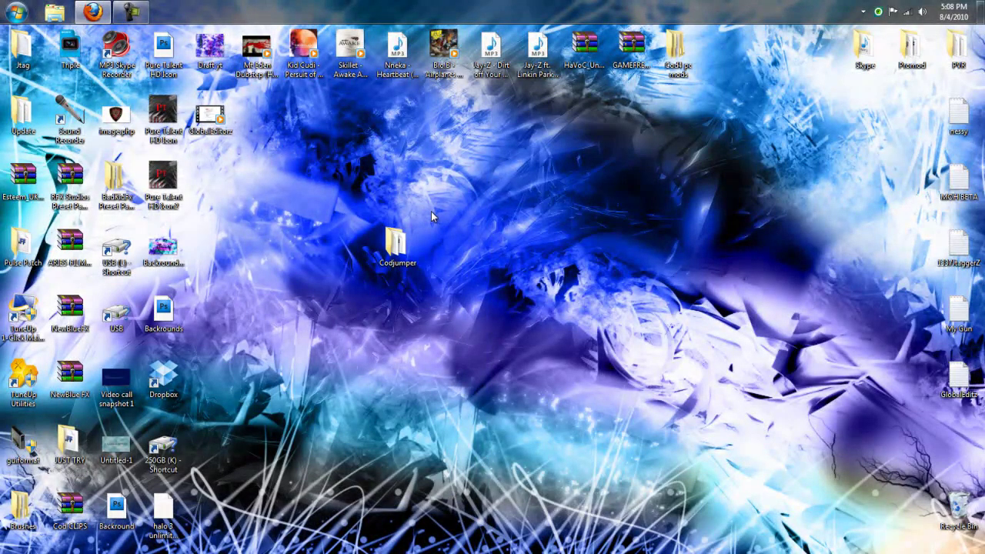